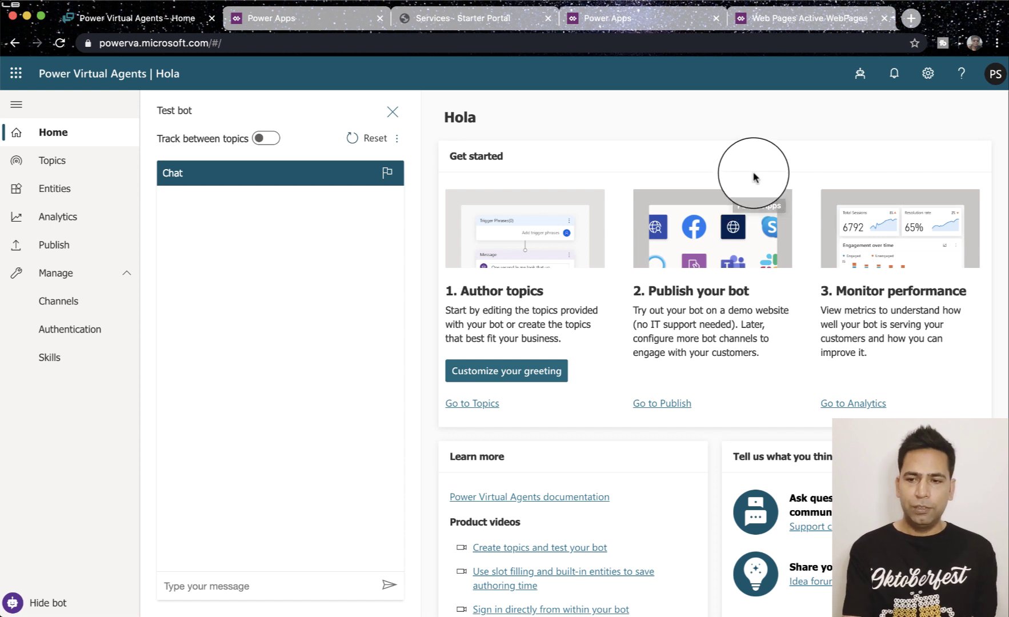
# Step: Start a new bot from the bots list and name it 'Language Bot'
pyautogui.click(859, 83)
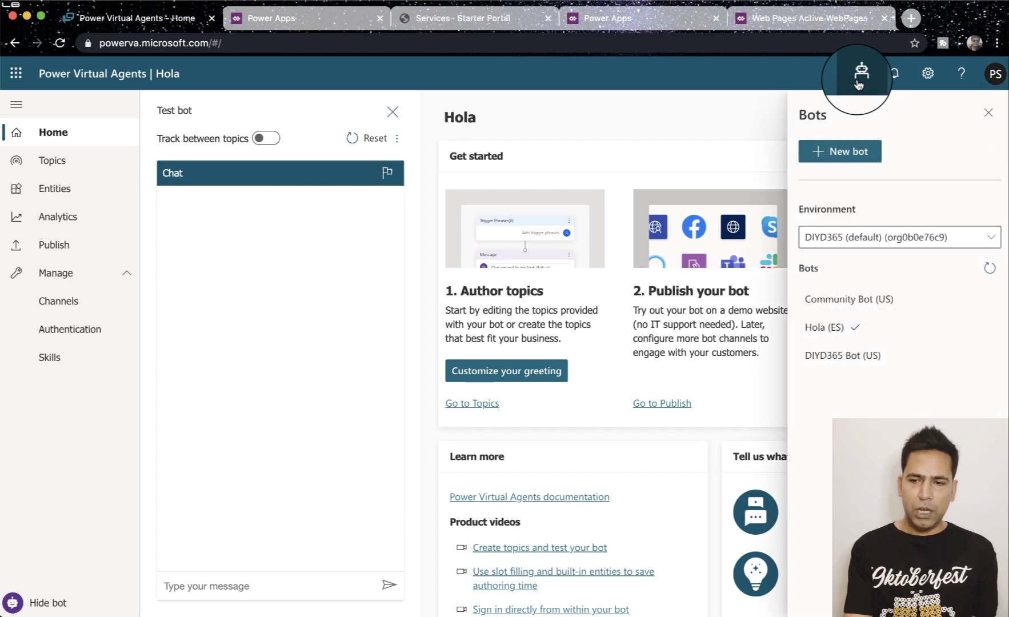
pyautogui.click(846, 155)
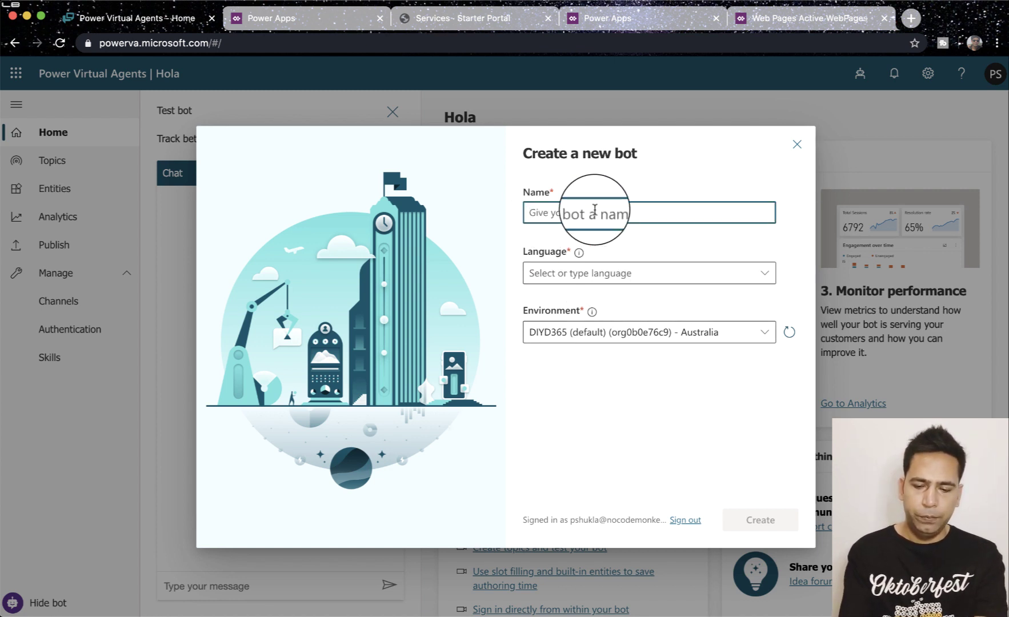
pyautogui.write('Language ')
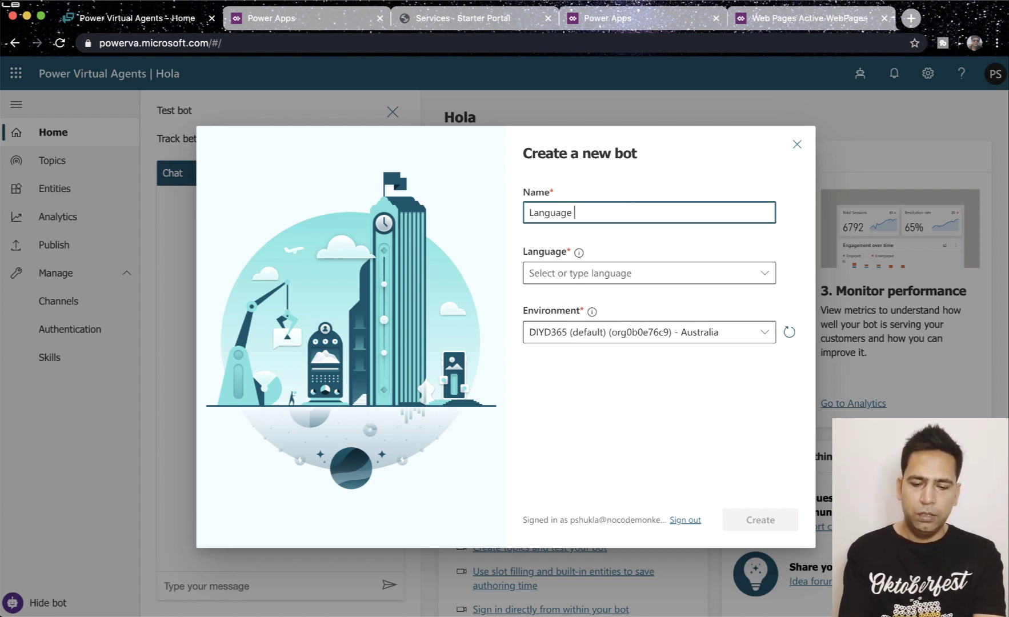
pyautogui.write('Bot')
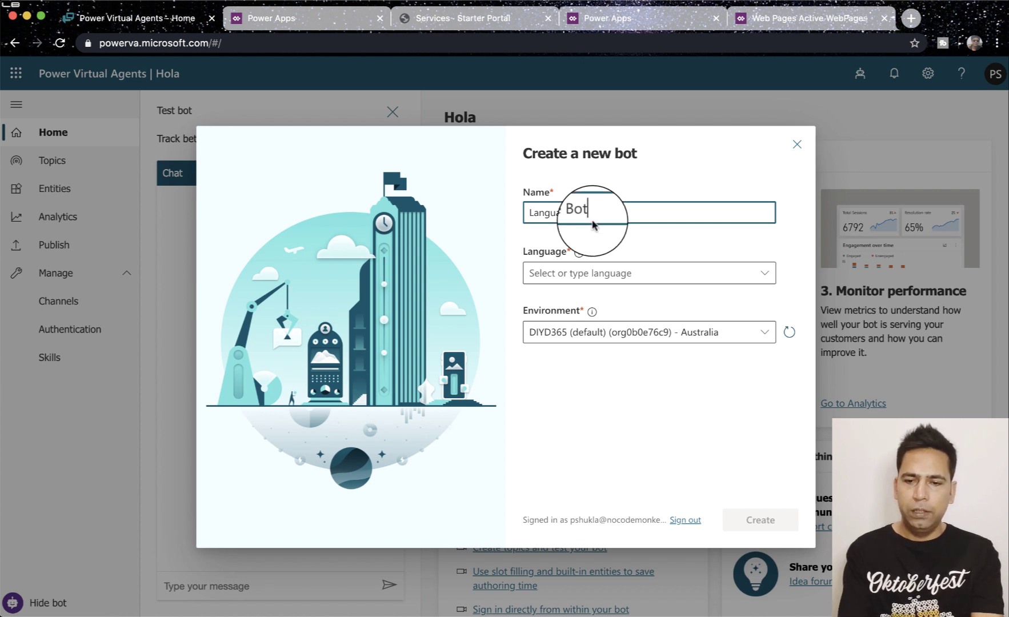
# Step: Scroll through the available bot languages in the Language dropdown
pyautogui.click(608, 277)
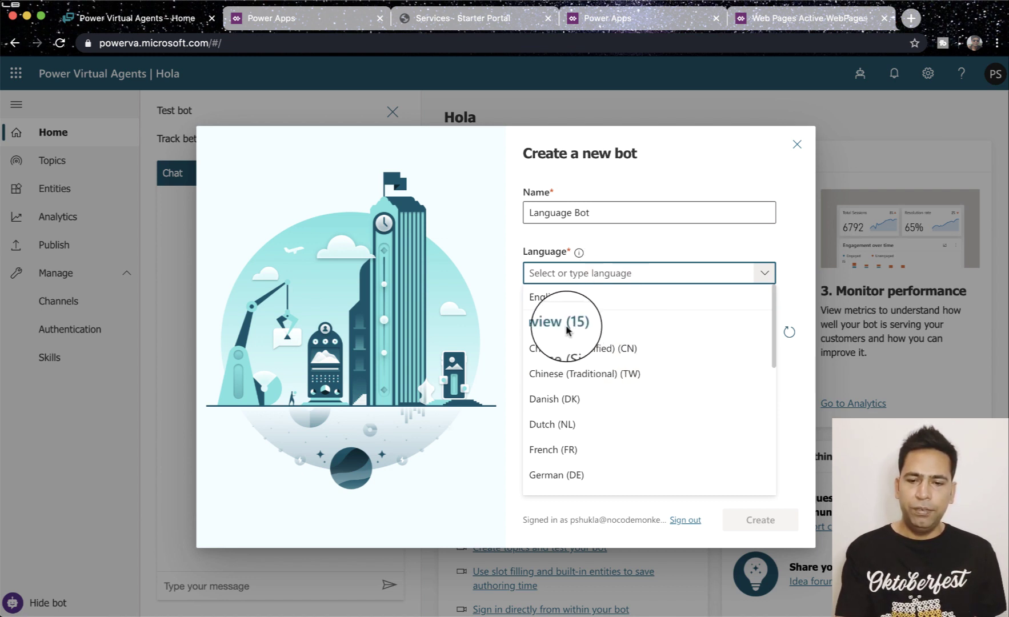
pyautogui.scroll(-3, 576, 390)
pyautogui.scroll(-9, 575, 390)
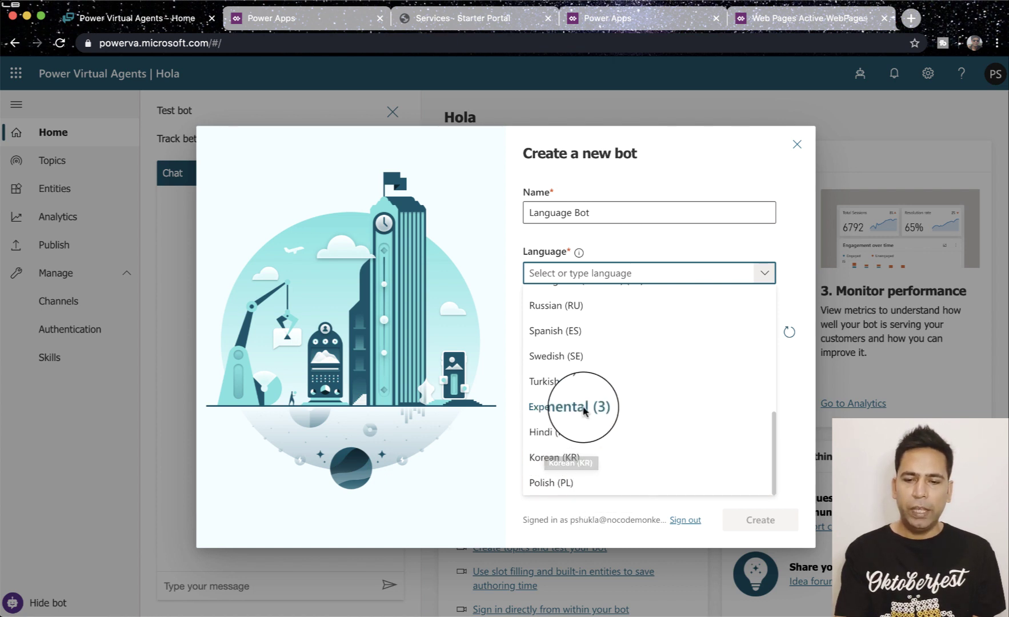
pyautogui.scroll(5, 584, 409)
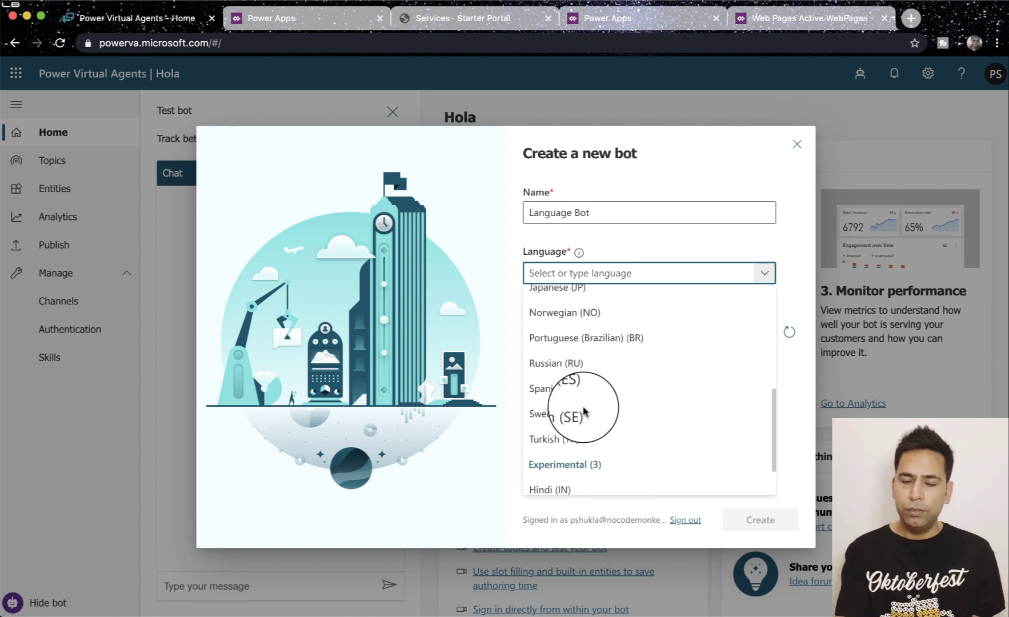
pyautogui.scroll(4, 584, 413)
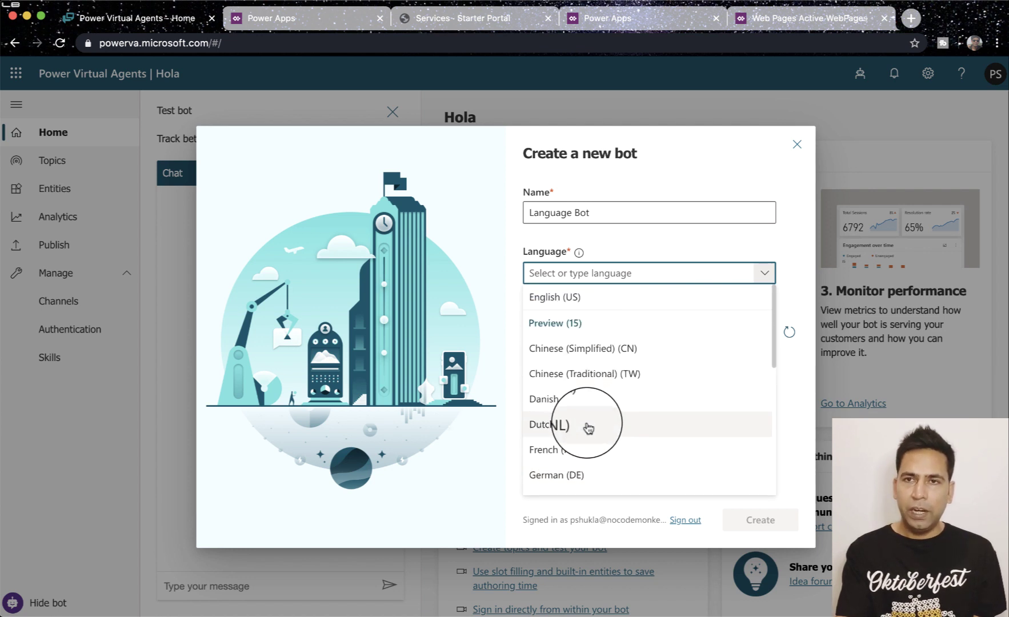
pyautogui.scroll(-5, 589, 428)
pyautogui.scroll(-1, 589, 428)
pyautogui.scroll(8, 589, 429)
pyautogui.scroll(-1, 588, 429)
pyautogui.scroll(-7, 588, 429)
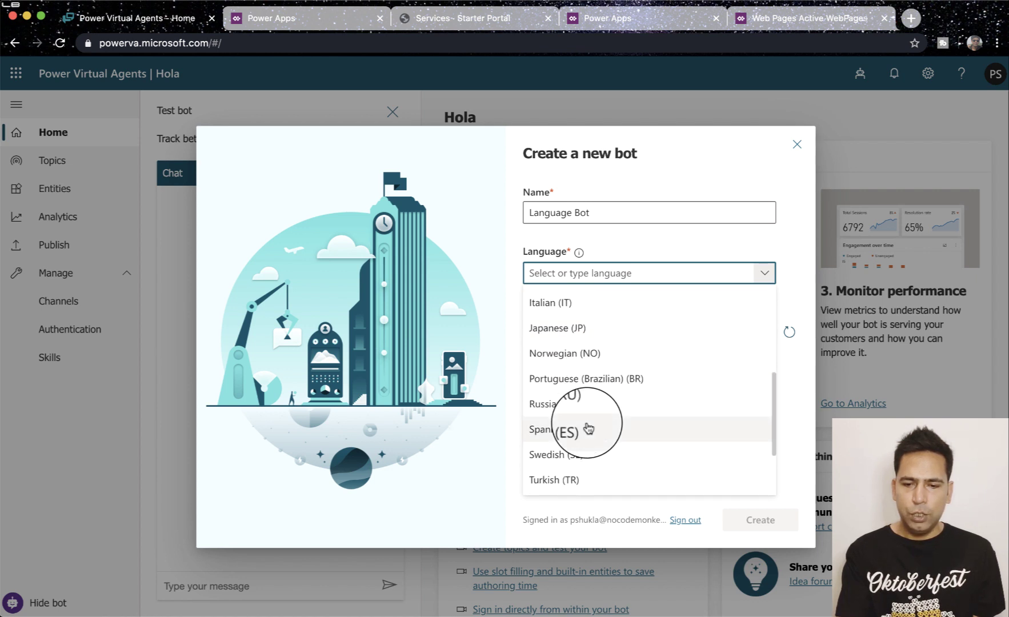
# Step: Select Spanish (ES) as the Language Bot's language and close the list
pyautogui.click(561, 430)
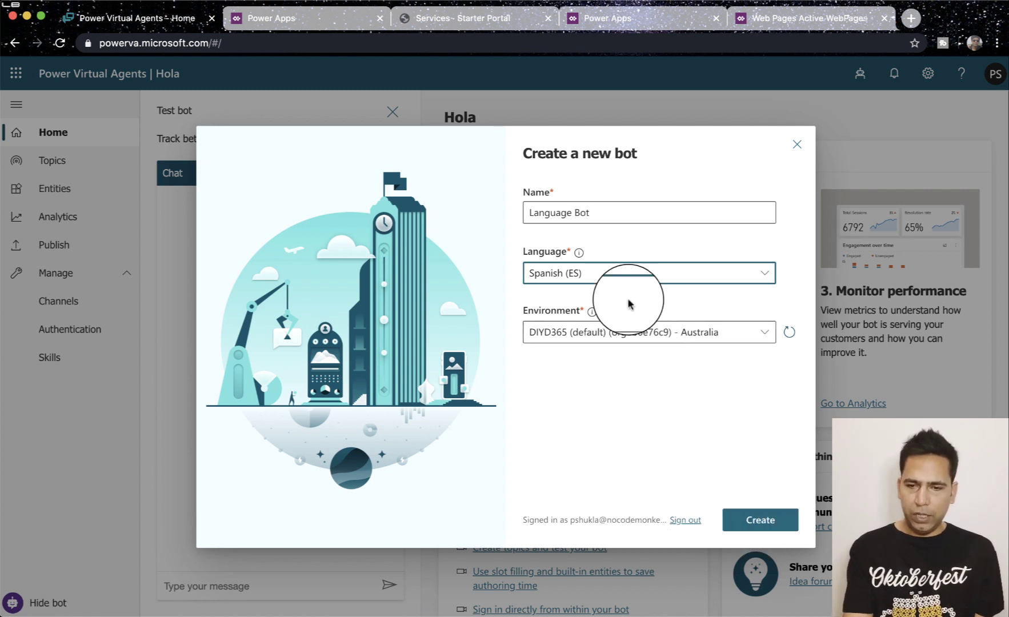
pyautogui.click(637, 274)
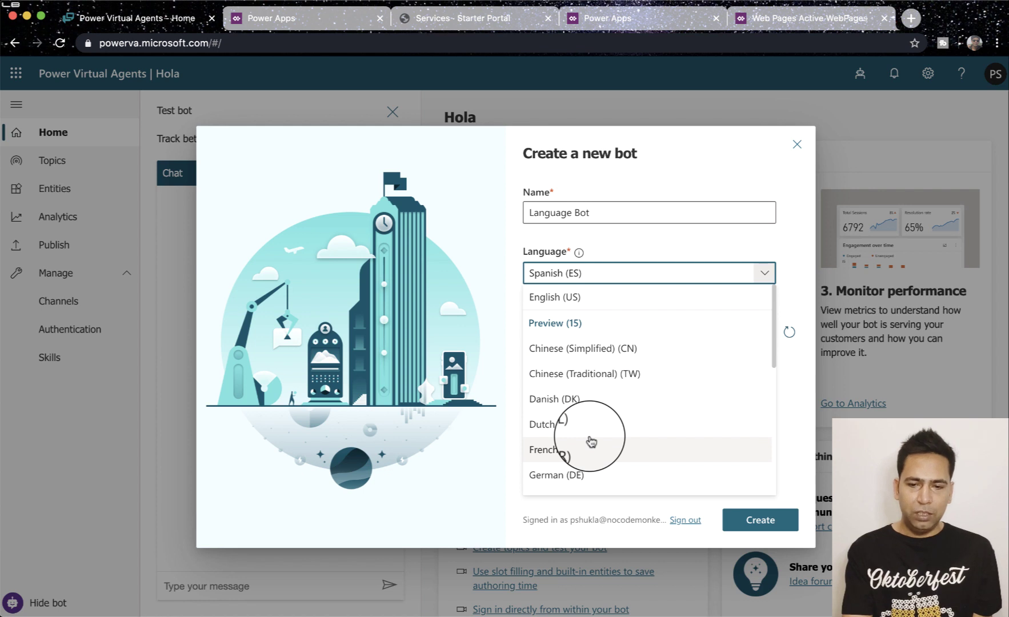
pyautogui.scroll(-2, 591, 441)
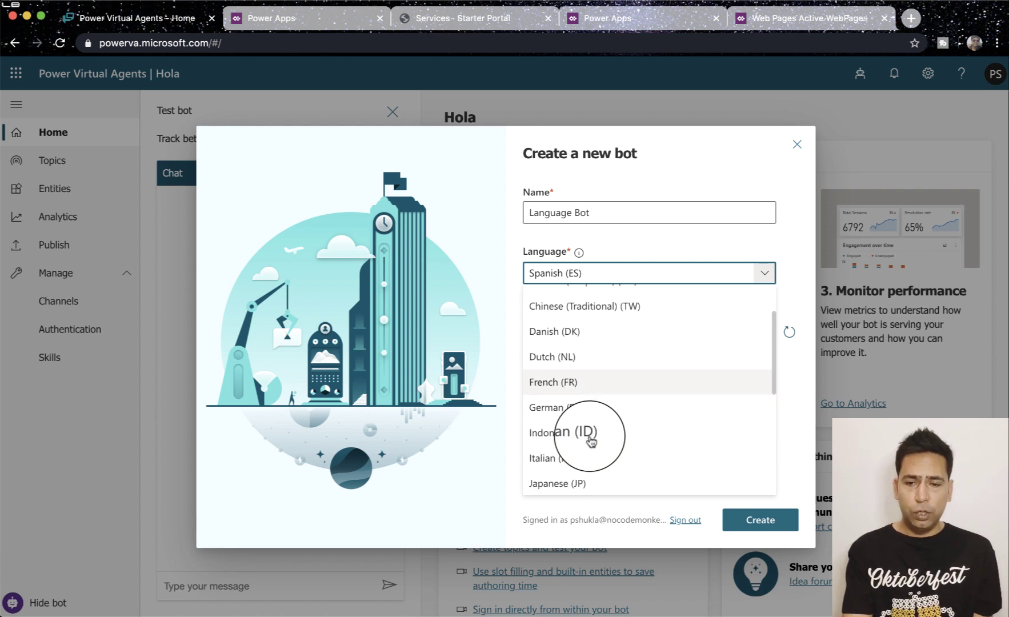
pyautogui.scroll(-1, 591, 441)
pyautogui.scroll(-1, 591, 442)
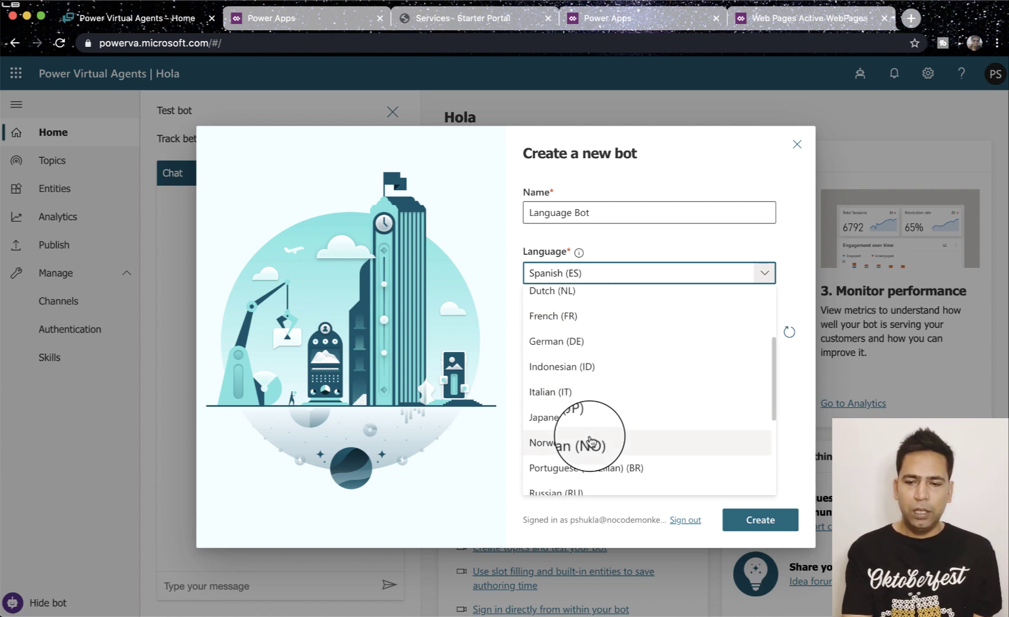
pyautogui.click(794, 293)
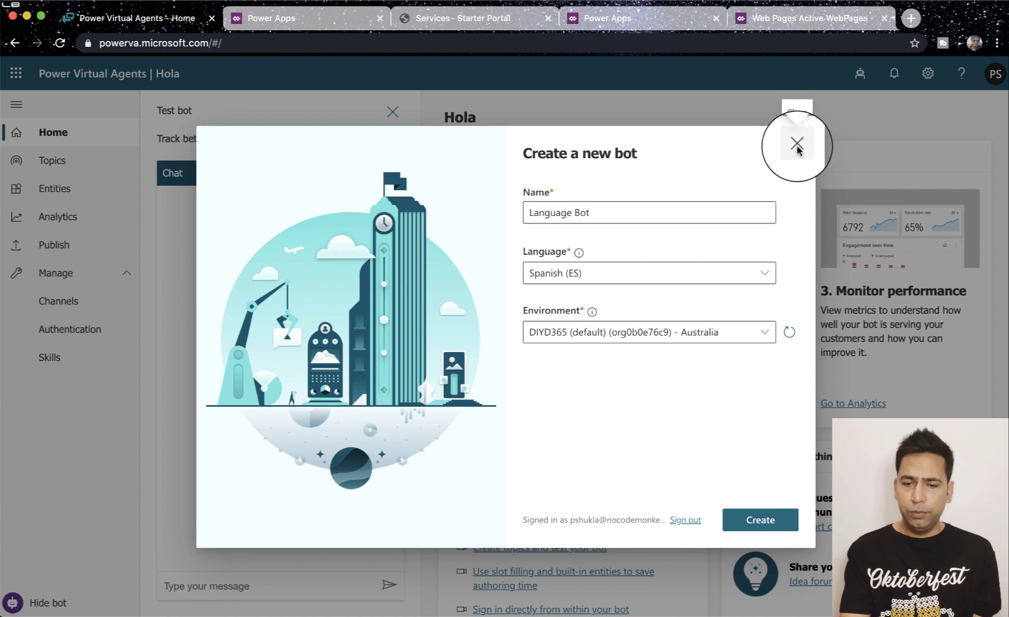
# Step: Close the Create a new bot dialog without creating the bot
pyautogui.click(784, 518)
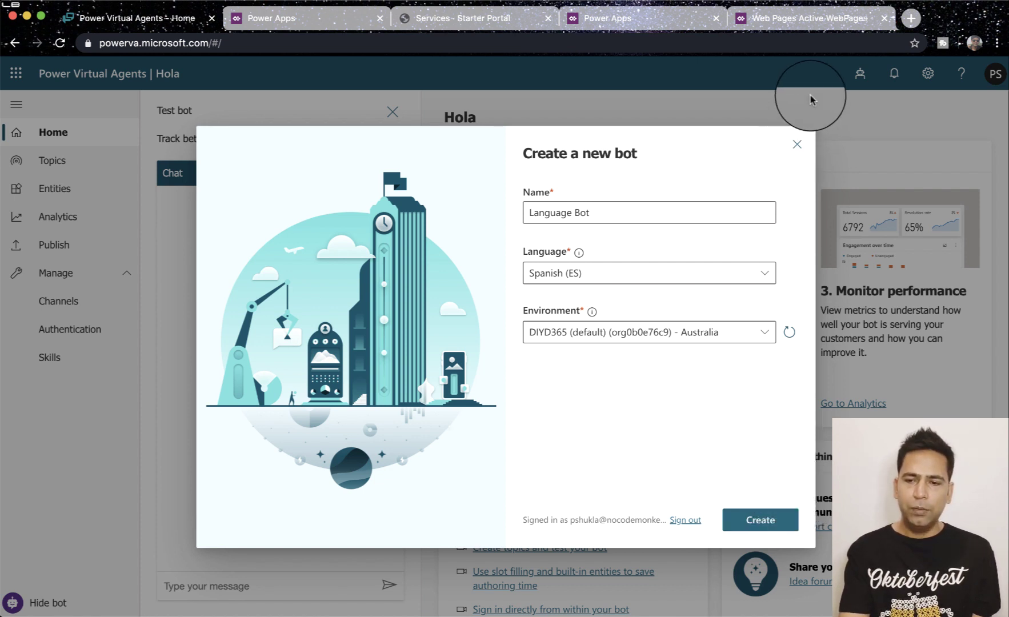
pyautogui.click(798, 146)
pyautogui.click(860, 73)
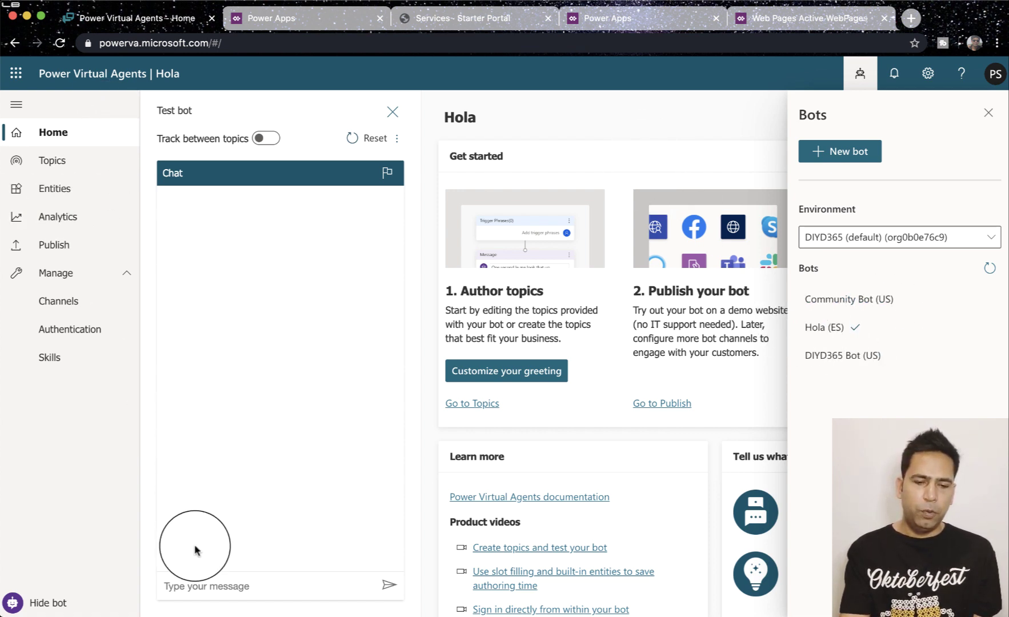
# Step: Send 'hola' to the Hola test bot and close the bots list
pyautogui.click(200, 584)
pyautogui.write('hola')
pyautogui.press('Return')
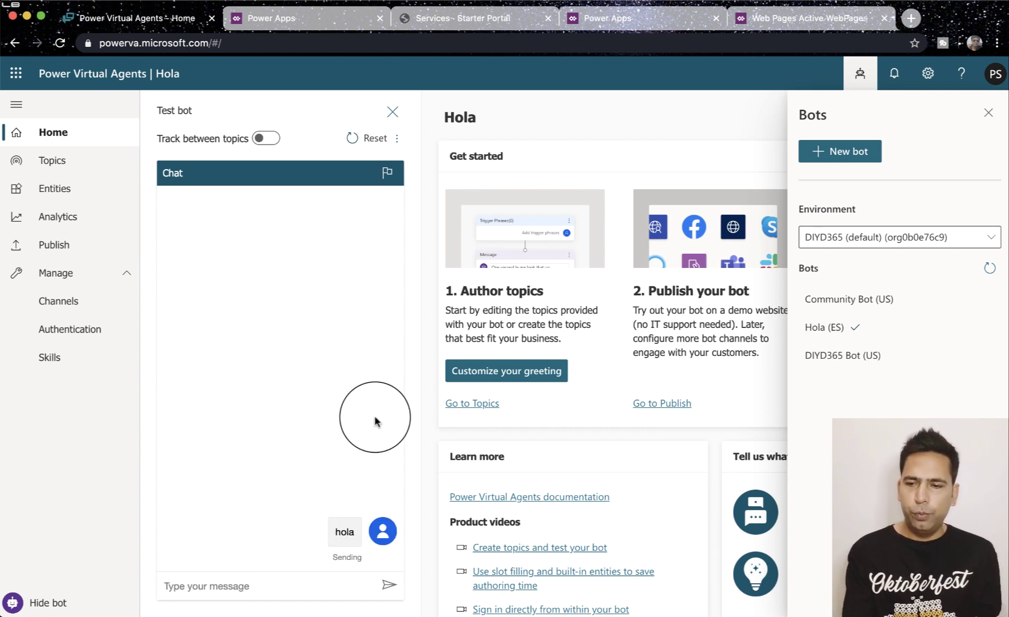
pyautogui.click(988, 112)
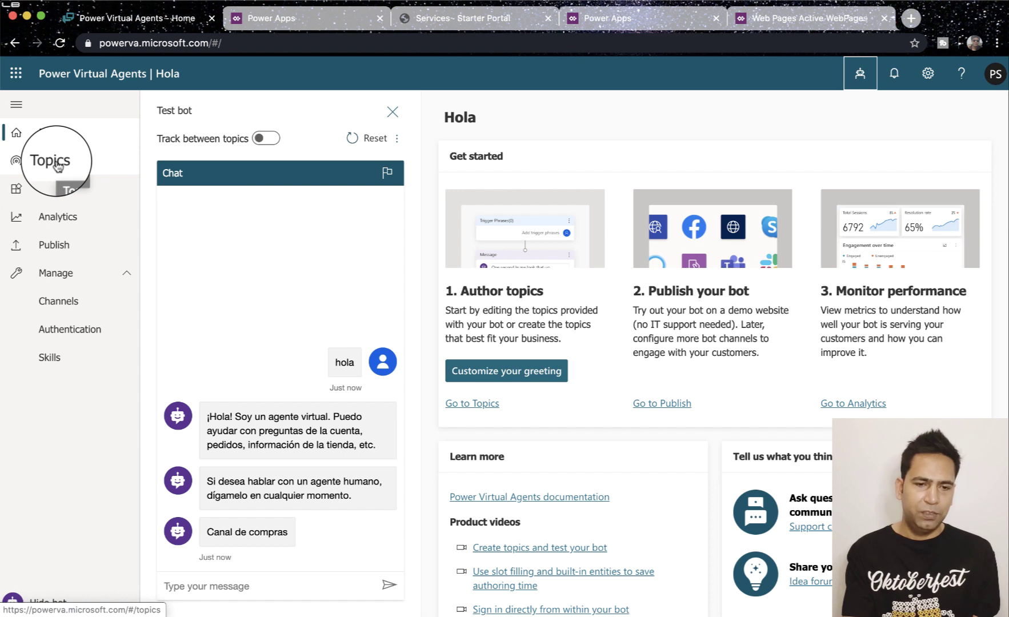
# Step: Open the Hola bot's Topics page and scroll through its 13 Spanish topics
pyautogui.click(55, 162)
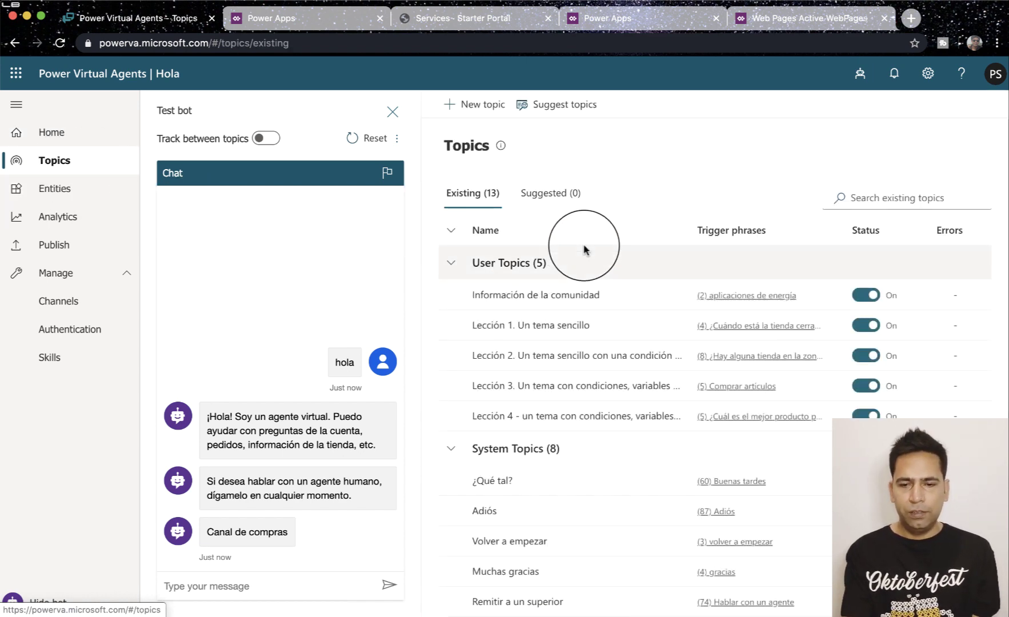
pyautogui.scroll(-3, 585, 250)
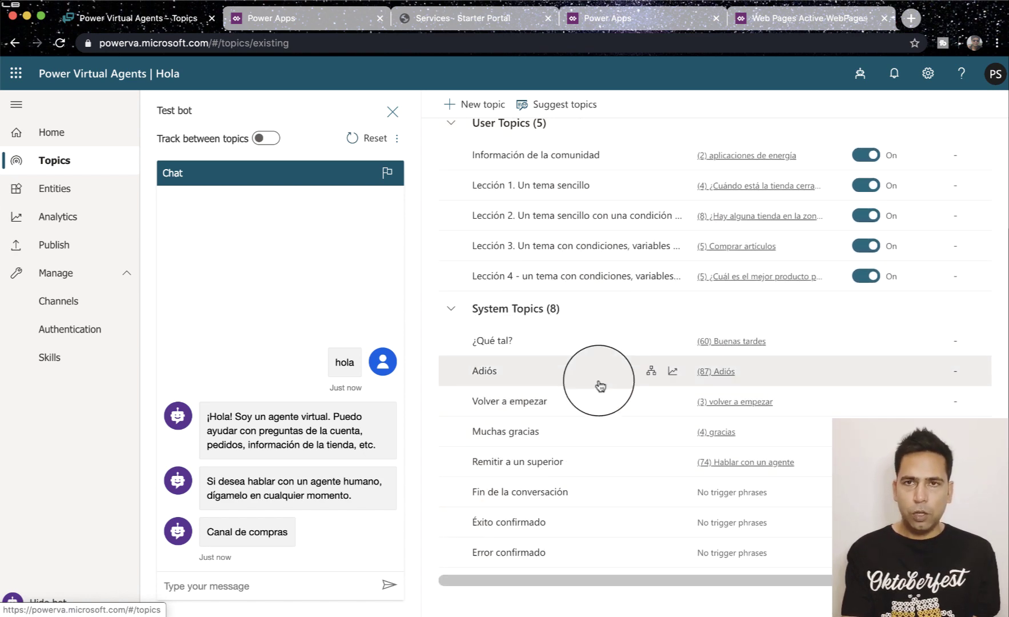
pyautogui.scroll(3, 600, 386)
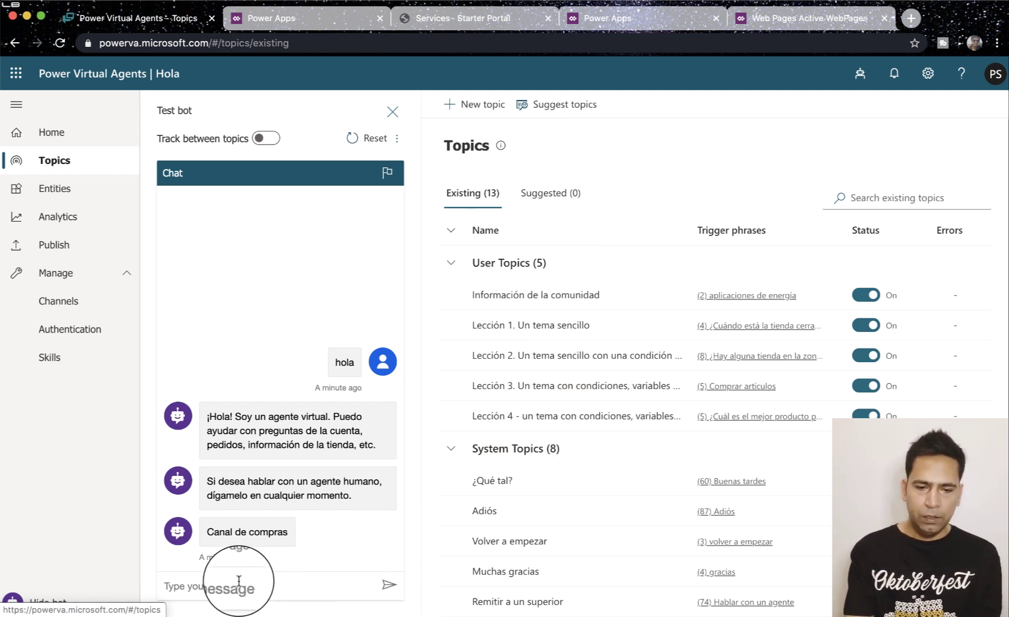
# Step: Reply 'no' and then the user's name in the test chat
pyautogui.click(263, 582)
pyautogui.write('no')
pyautogui.press('Return')
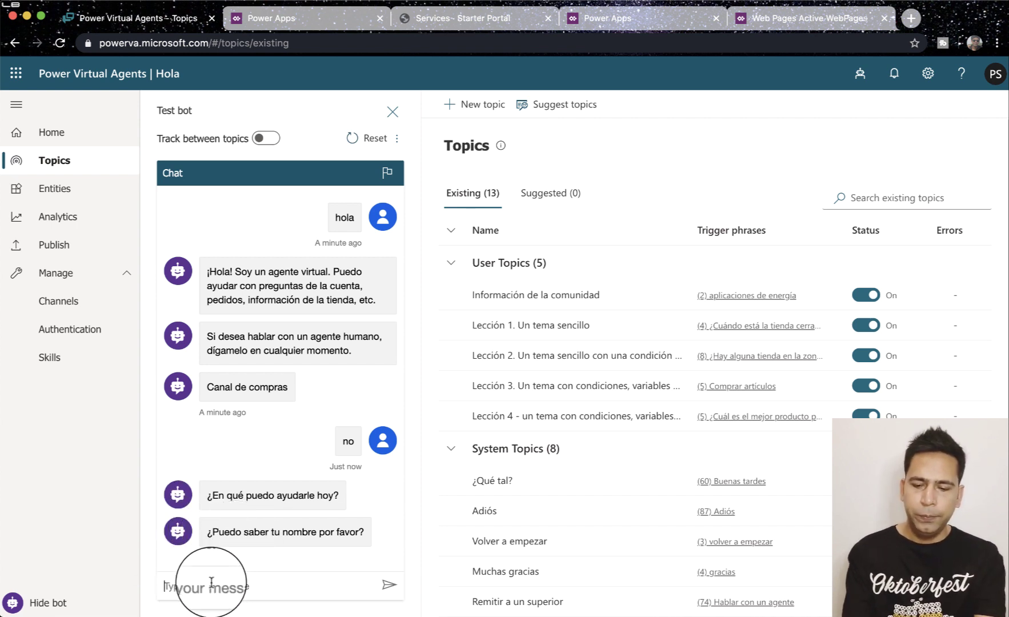
pyautogui.write('Prashan')
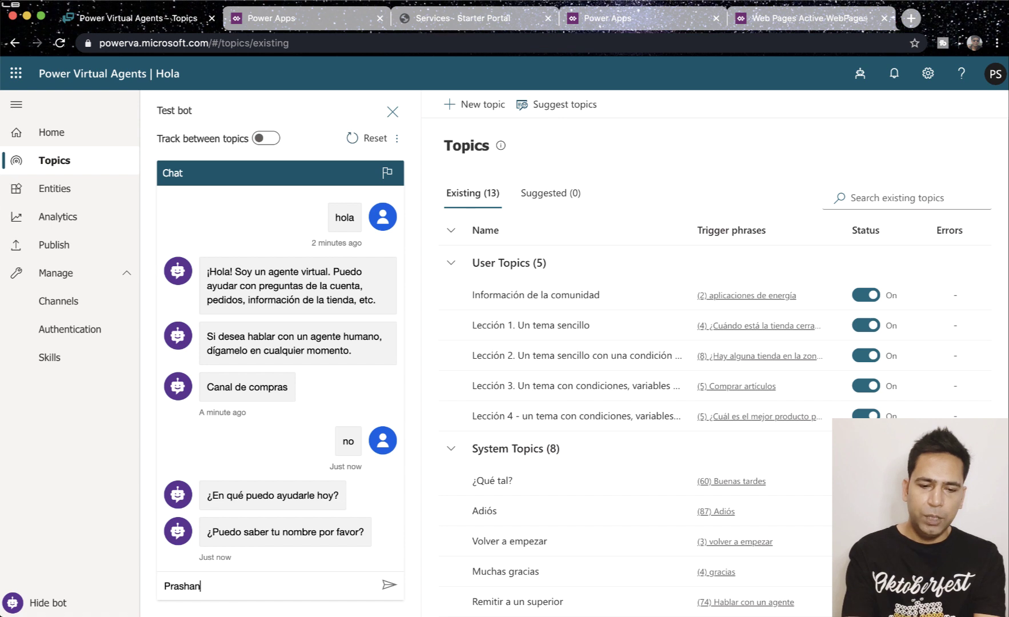
pyautogui.write('t')
pyautogui.press('Return')
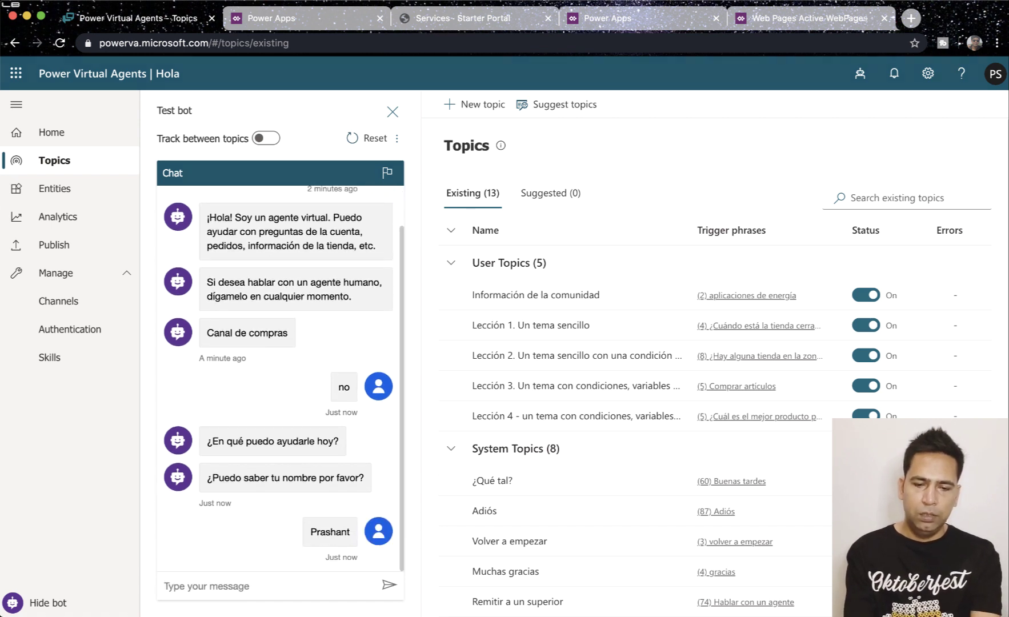
# Step: Send 'aplicaciones de energía' to the bot, then open the ¿Qué tal? topic
pyautogui.write('aplicaciones de energía')
pyautogui.press('Return')
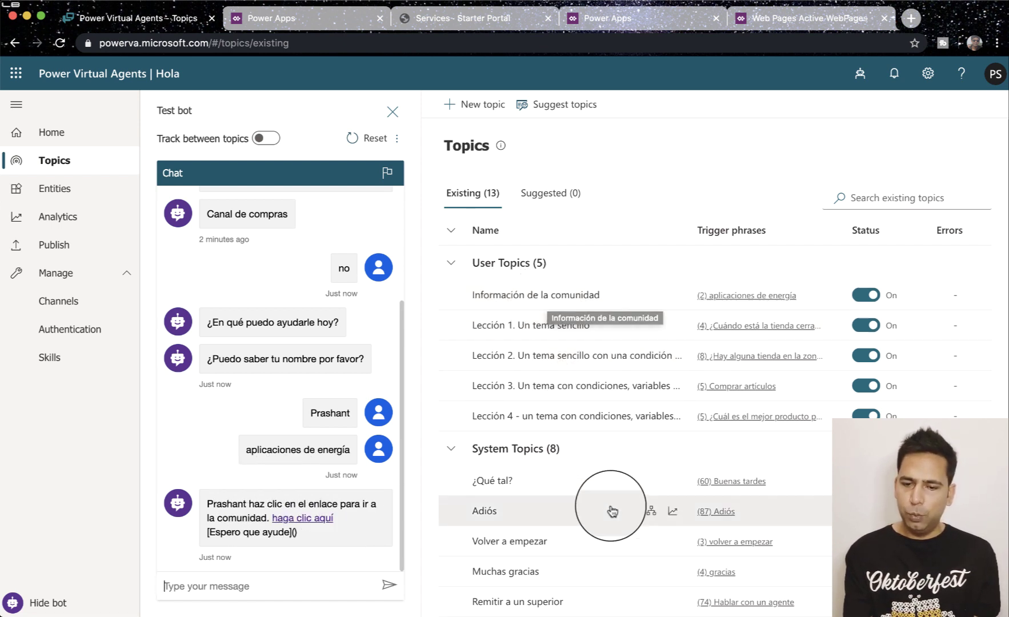
pyautogui.scroll(-3, 610, 509)
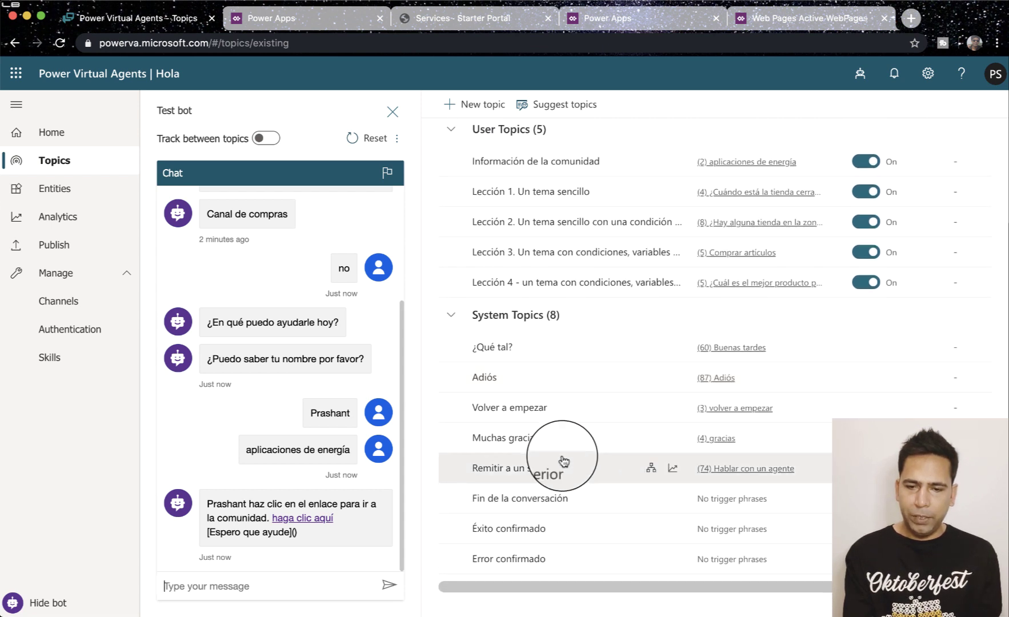
pyautogui.click(651, 348)
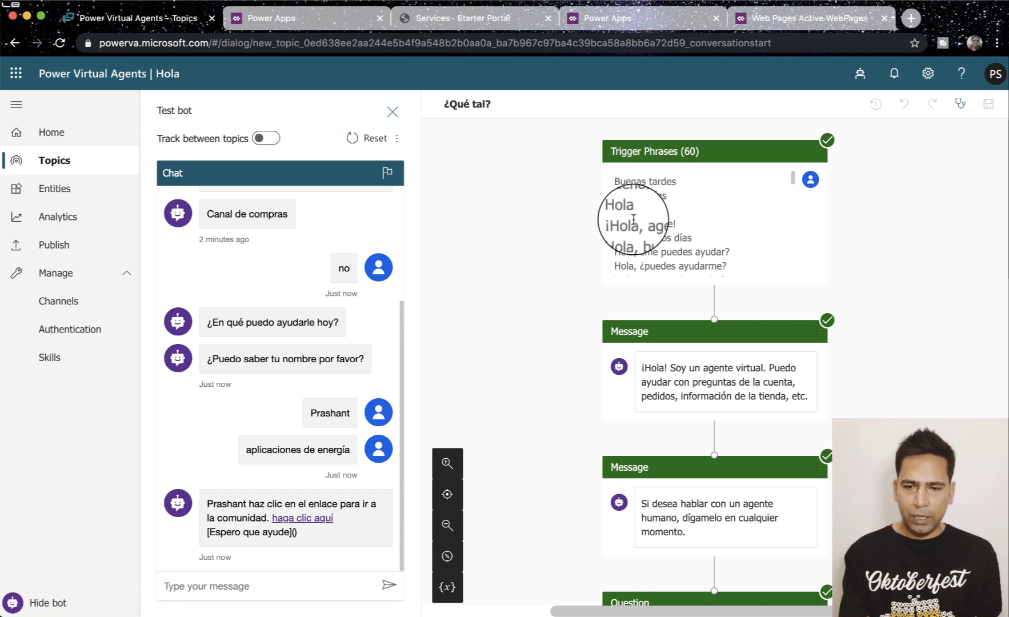
# Step: Scroll the ¿Qué tal? canvas to the Canal de compras question and its bot.shoppingchannel branches
pyautogui.scroll(-5, 578, 306)
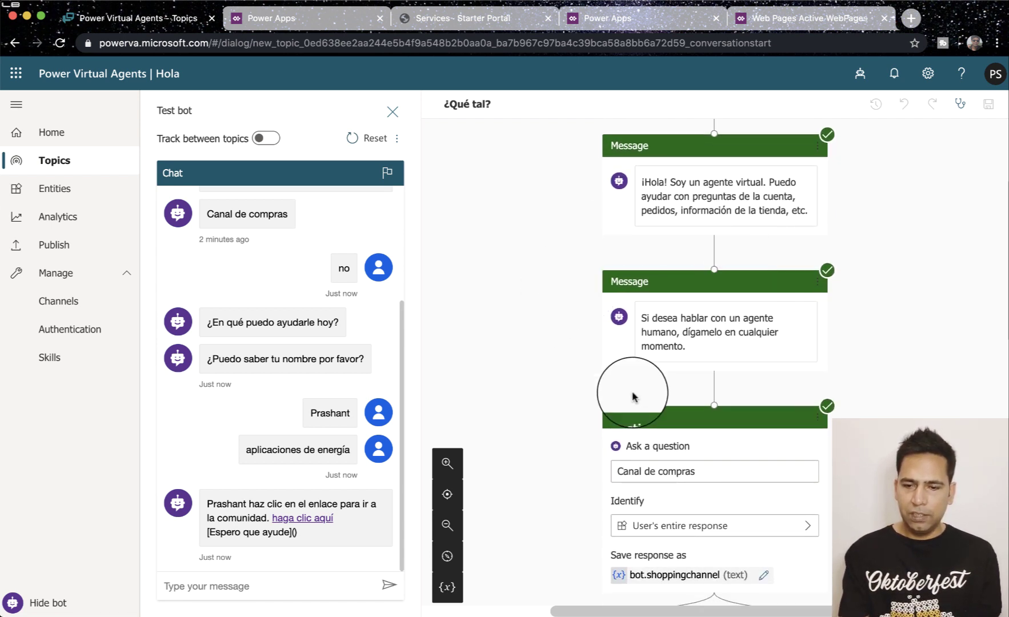
pyautogui.scroll(-2, 634, 400)
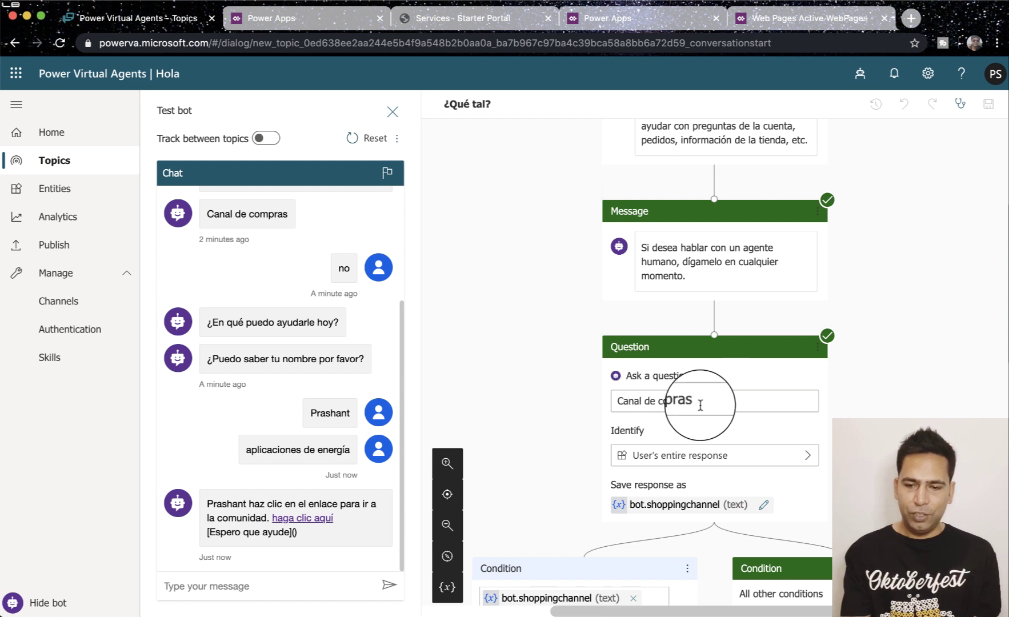
pyautogui.scroll(-3, 689, 406)
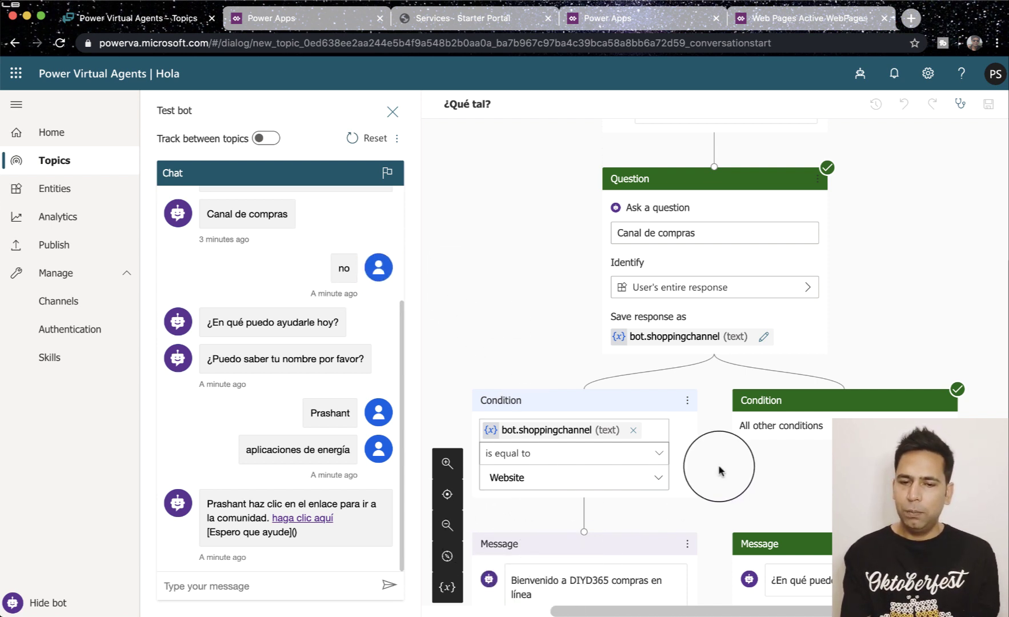
pyautogui.scroll(-3, 809, 437)
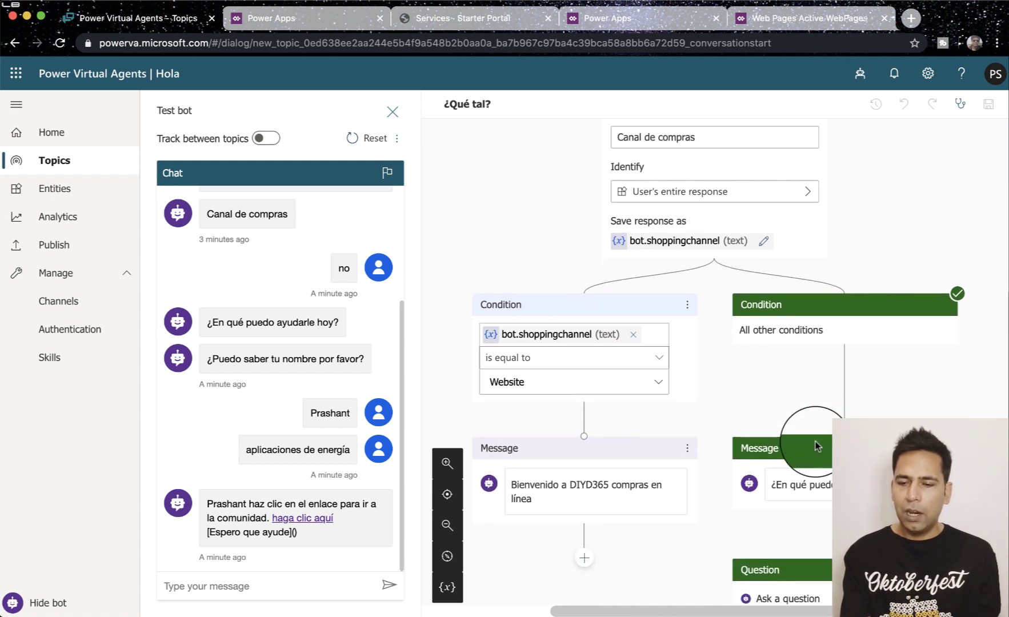
pyautogui.scroll(-2, 800, 486)
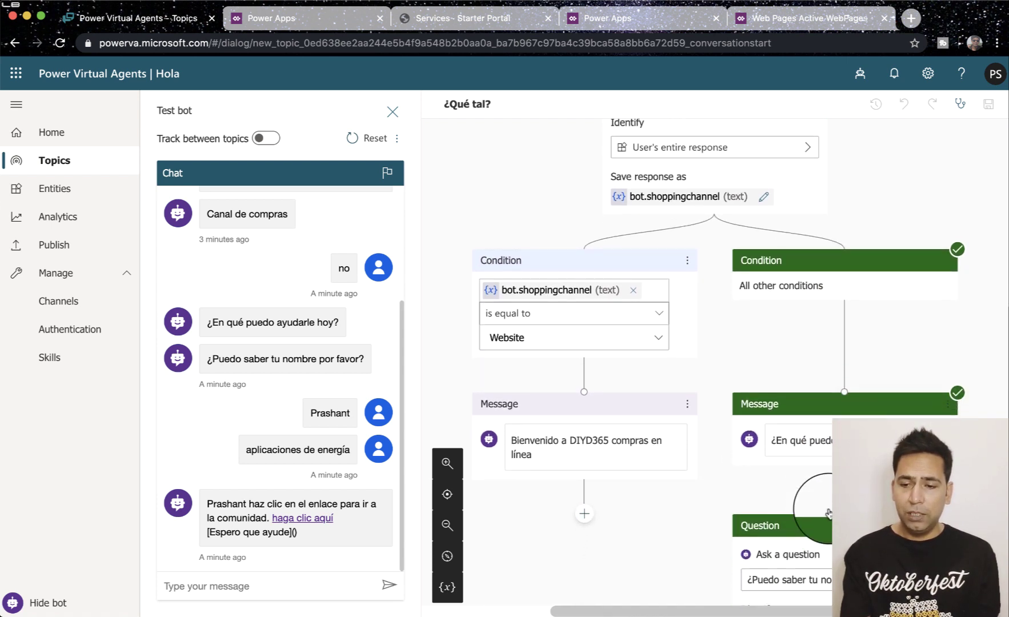
pyautogui.scroll(-3, 835, 453)
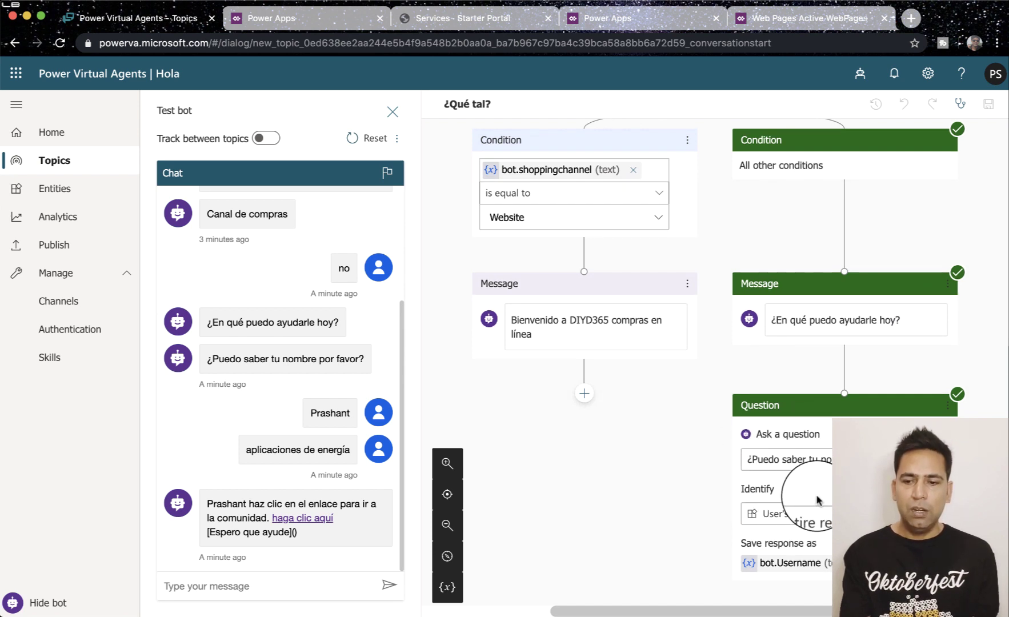
pyautogui.scroll(-1, 814, 500)
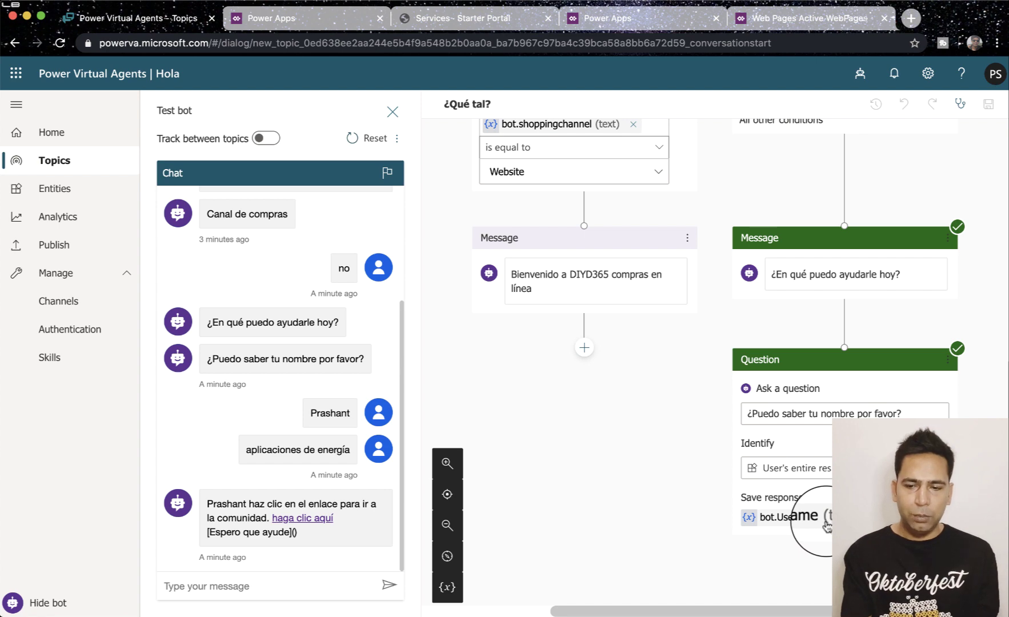
pyautogui.scroll(5, 826, 525)
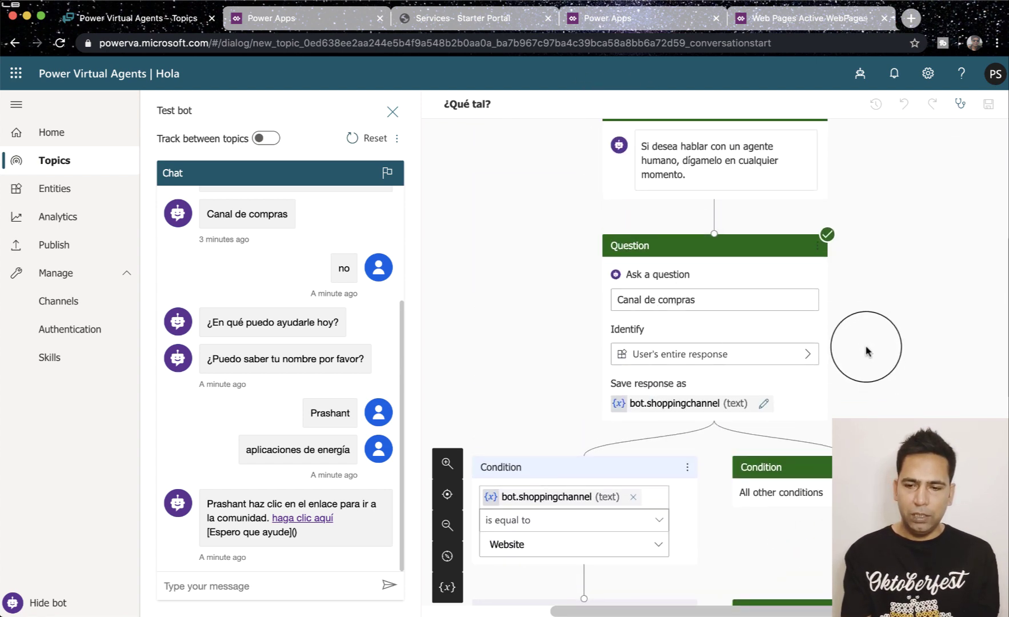
pyautogui.scroll(-1, 860, 402)
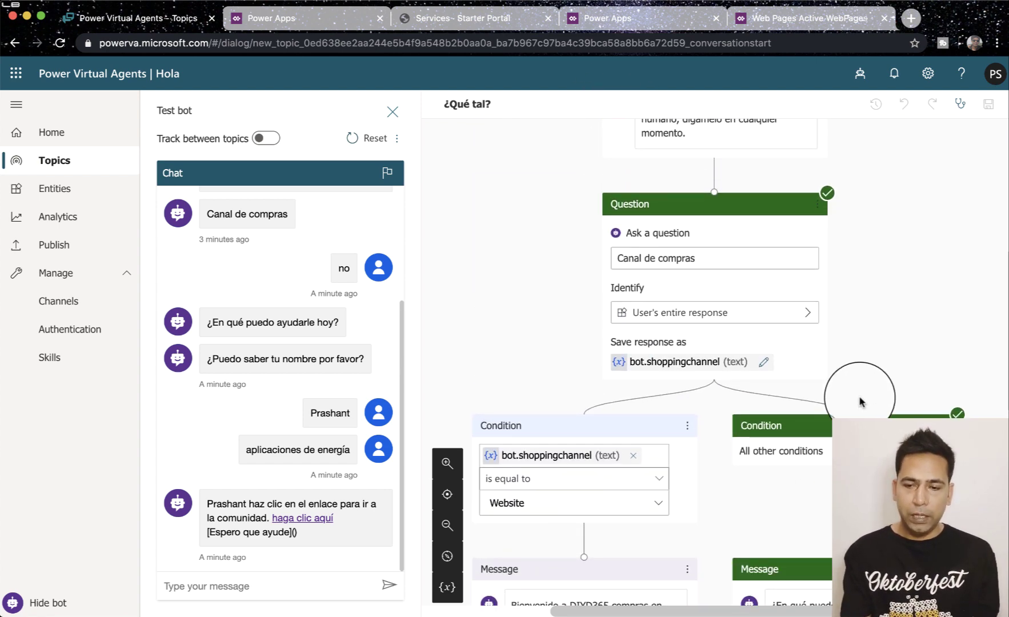
# Step: Check bot.shoppingchannel's Bot scope and External sources setting, then scroll to the name question
pyautogui.click(764, 363)
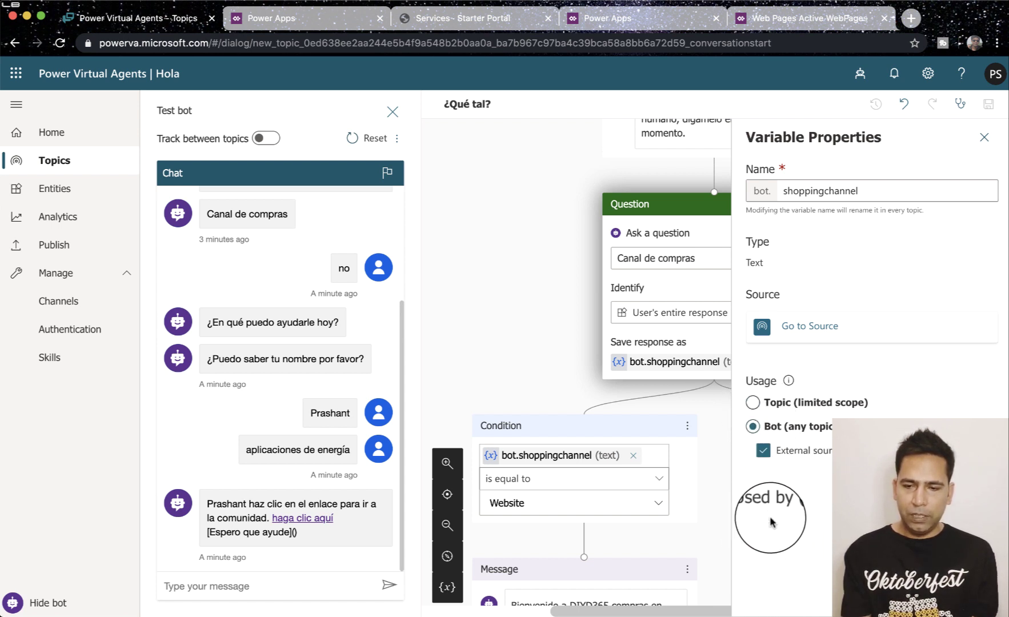
pyautogui.click(979, 143)
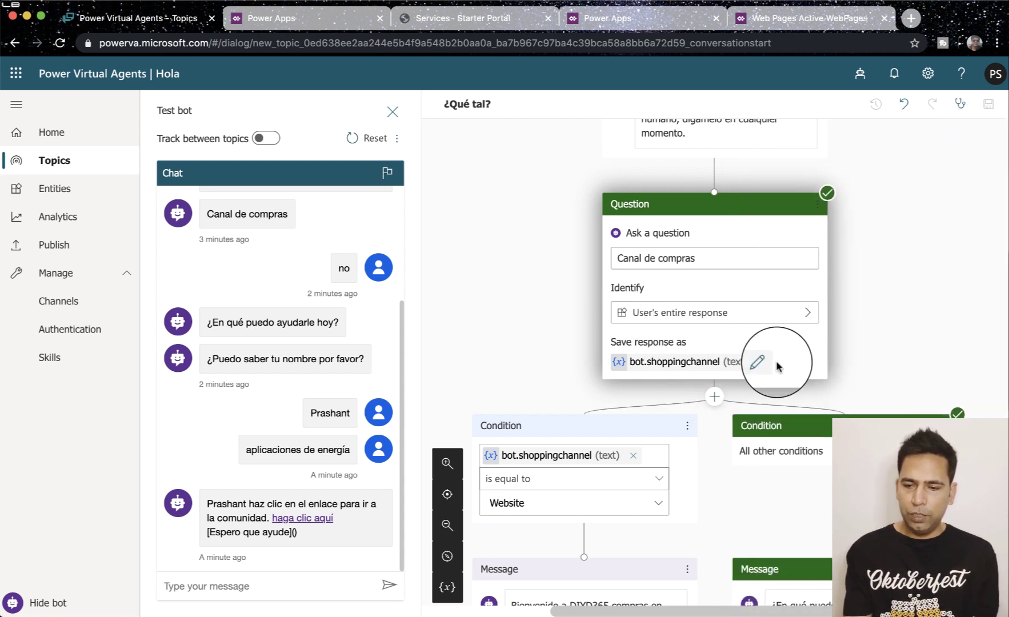
pyautogui.scroll(-2, 890, 313)
pyautogui.scroll(-5, 887, 314)
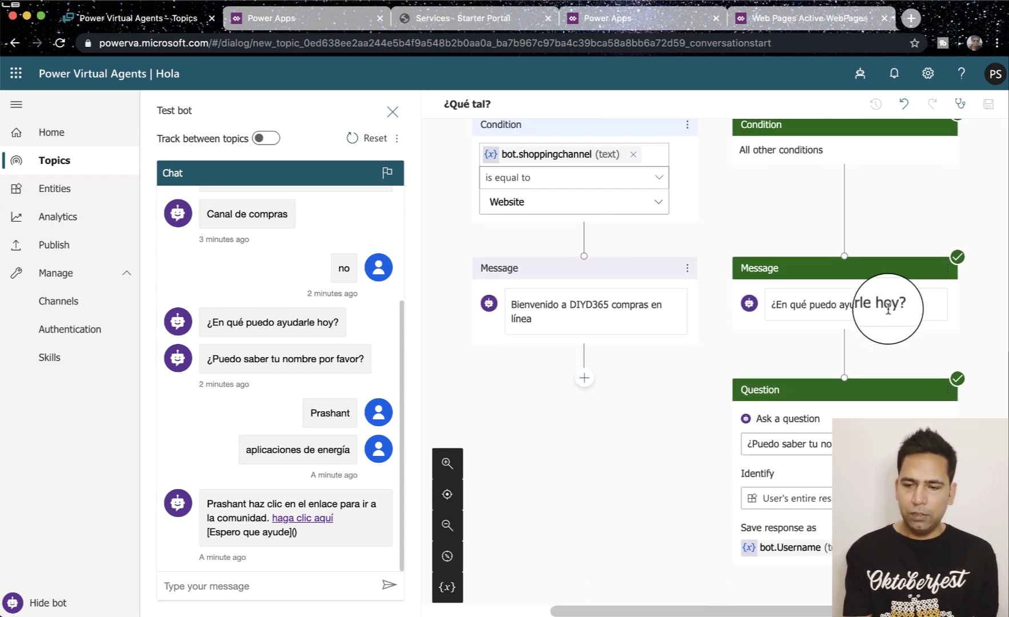
# Step: Inspect bot.Username's source question and leave External sources enabled after toggling it
pyautogui.click(783, 546)
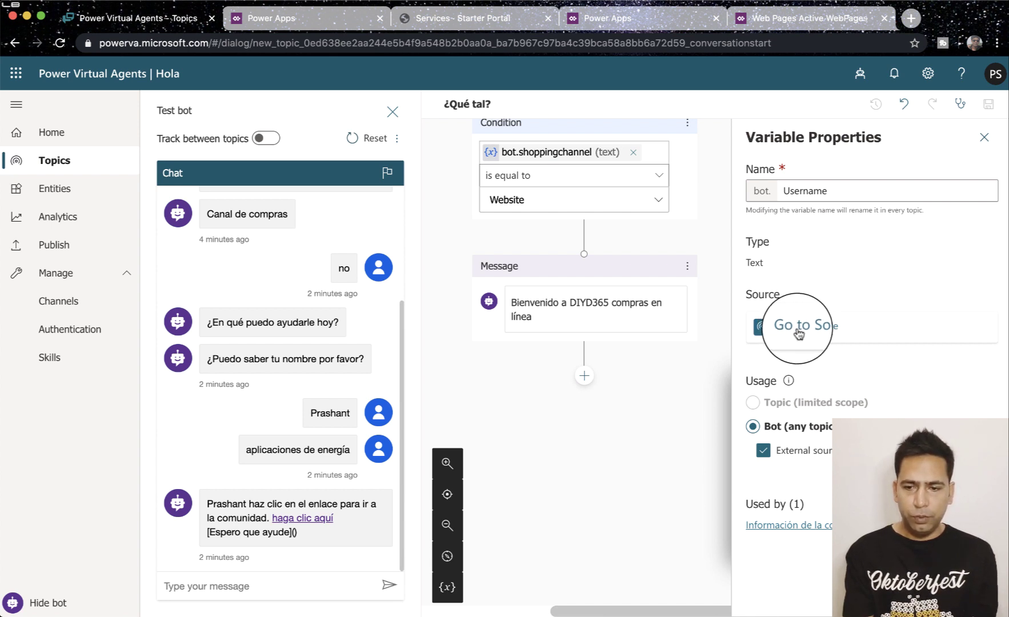
pyautogui.click(799, 333)
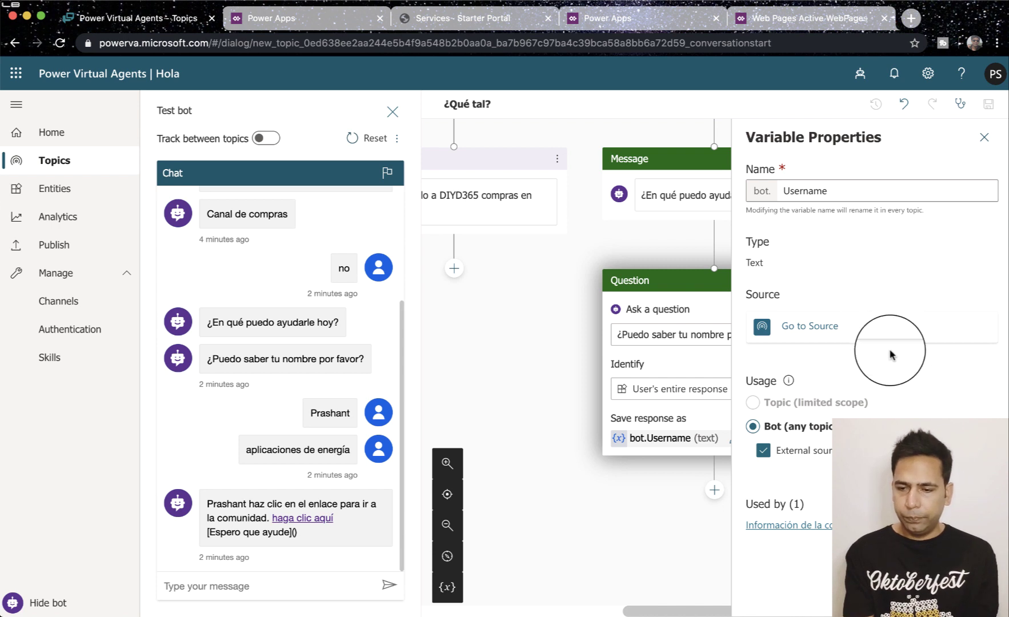
pyautogui.moveTo(910, 393)
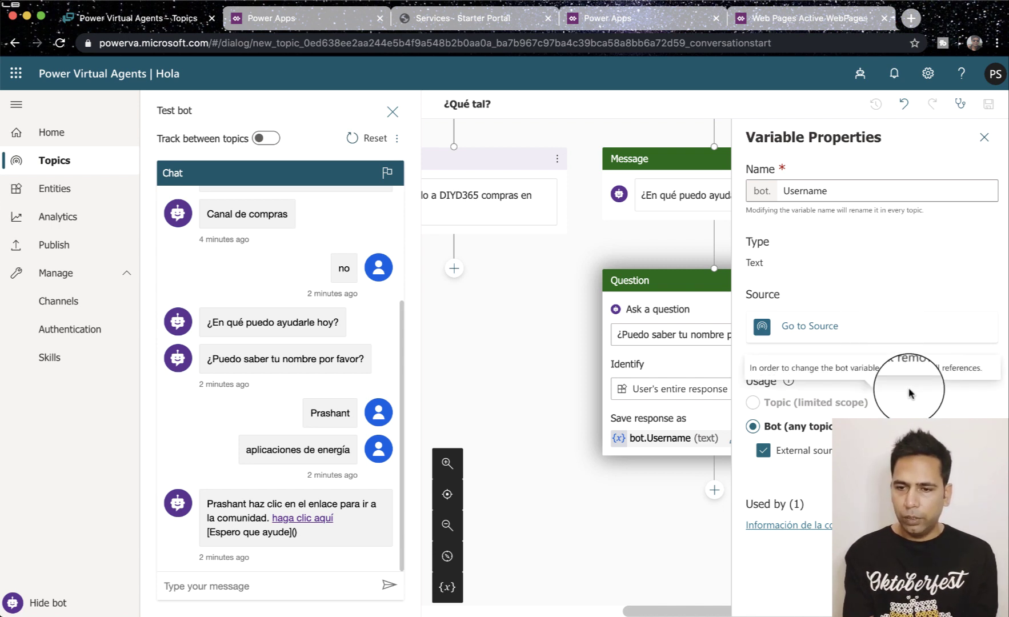
pyautogui.click(767, 454)
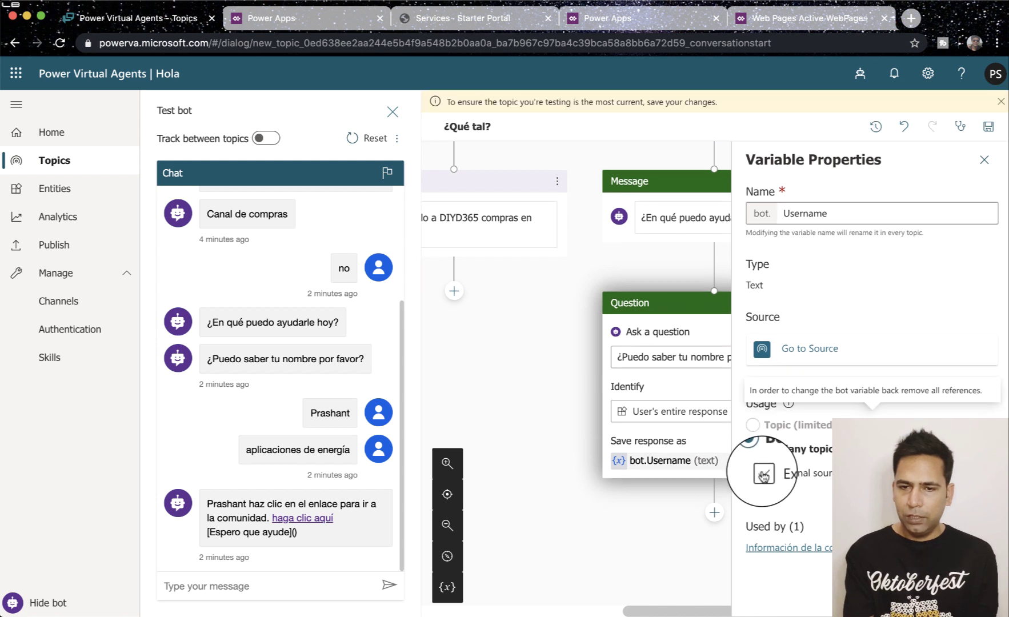
pyautogui.click(764, 473)
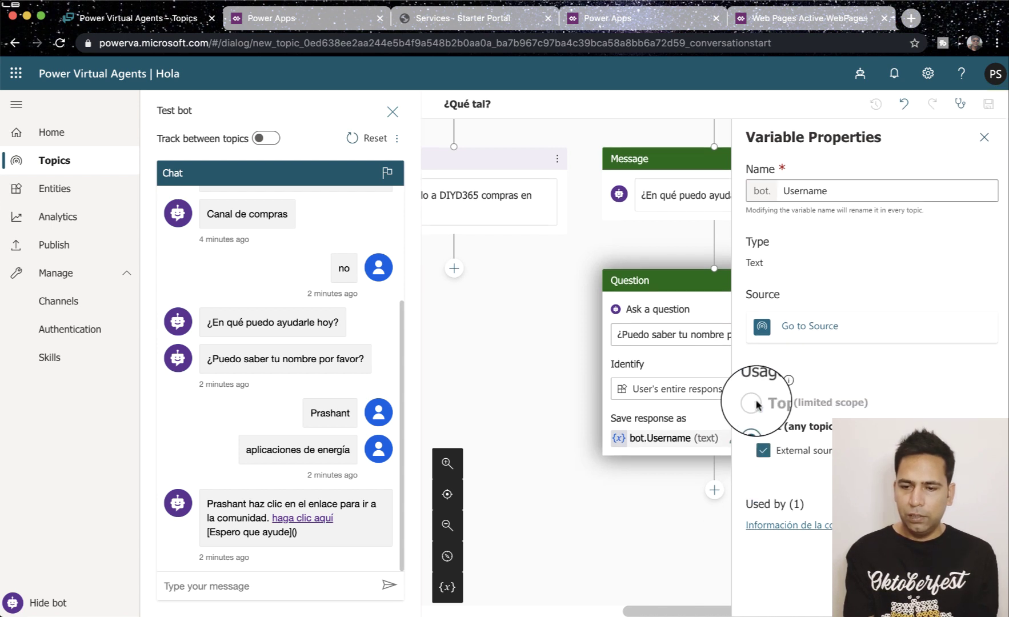
pyautogui.click(764, 451)
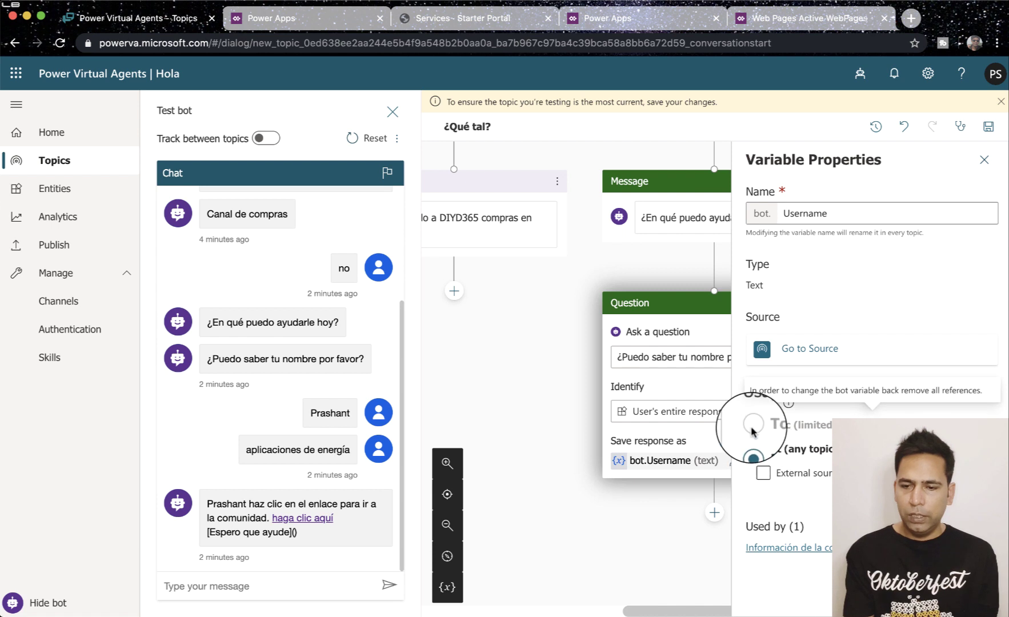
pyautogui.click(764, 473)
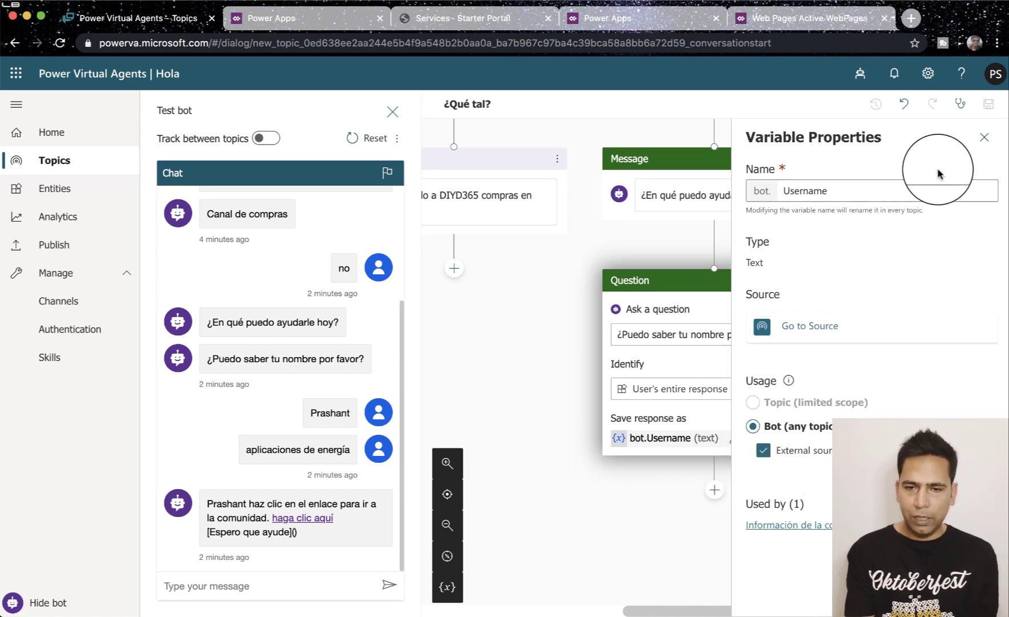
pyautogui.click(985, 135)
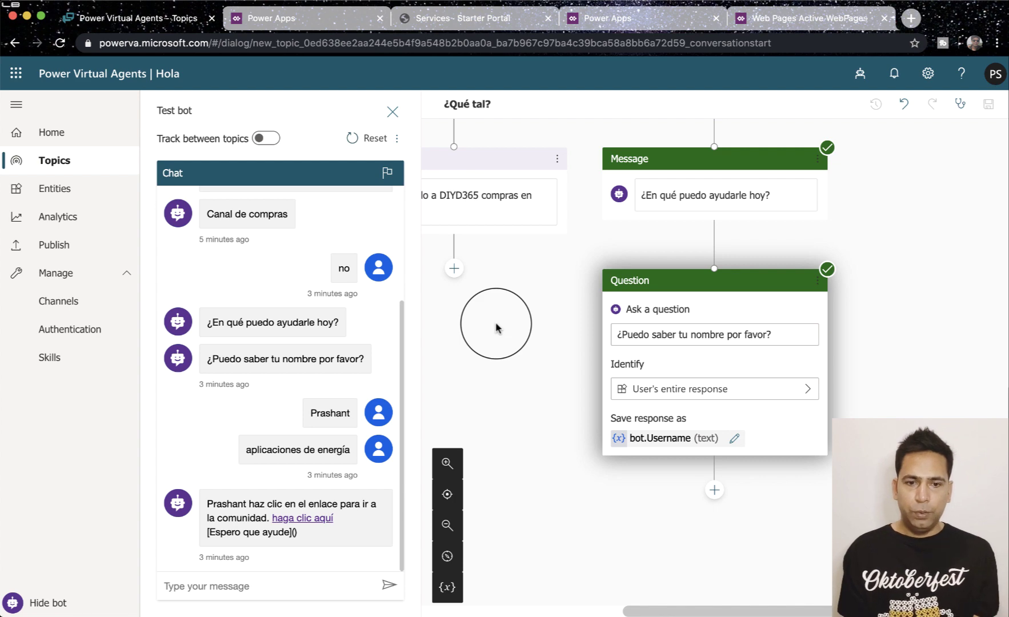
# Step: Select the bot's web chat URL in the Custom website channel's embed code
pyautogui.click(59, 301)
pyautogui.click(683, 311)
pyautogui.moveTo(937, 290); pyautogui.dragTo(551, 287)
pyautogui.press('super+c')
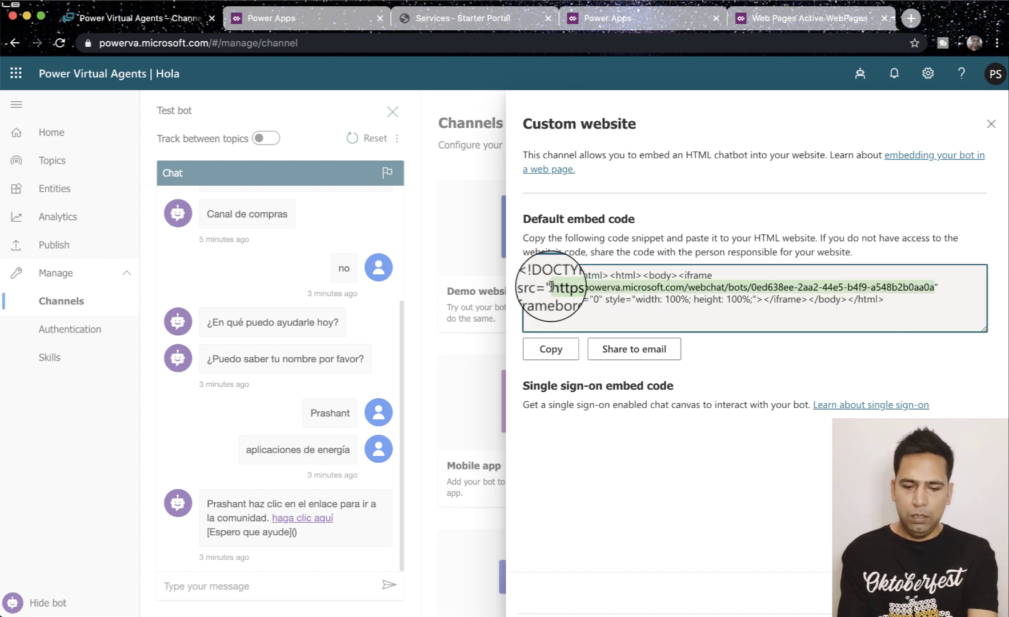
# Step: Paste the URL into a new tab with '?shoppingchannel=Website' appended, then return to the bot
pyautogui.click(912, 18)
pyautogui.press('super+v')
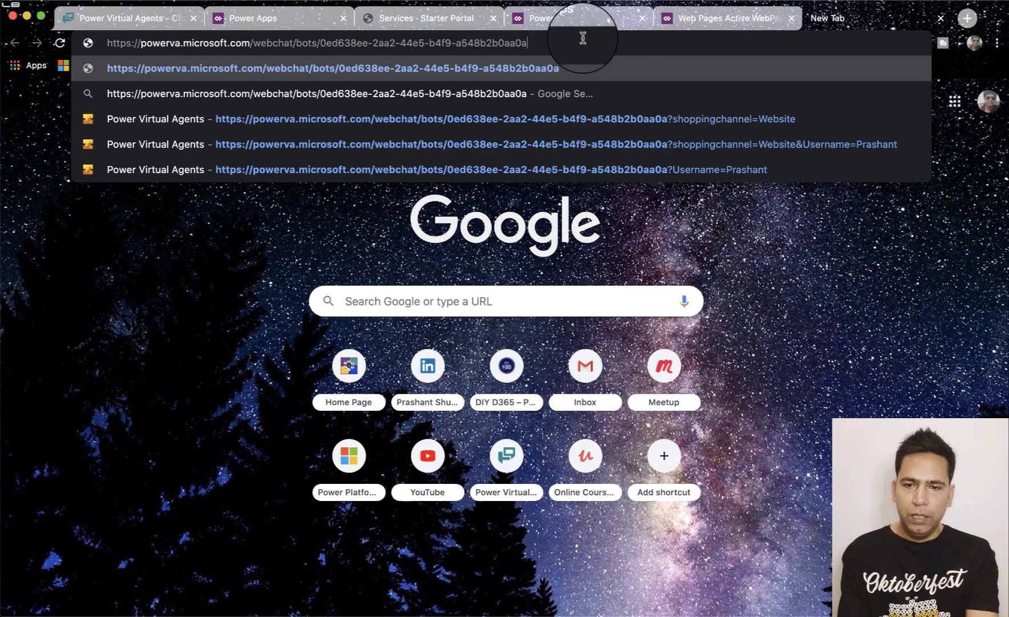
pyautogui.write('?')
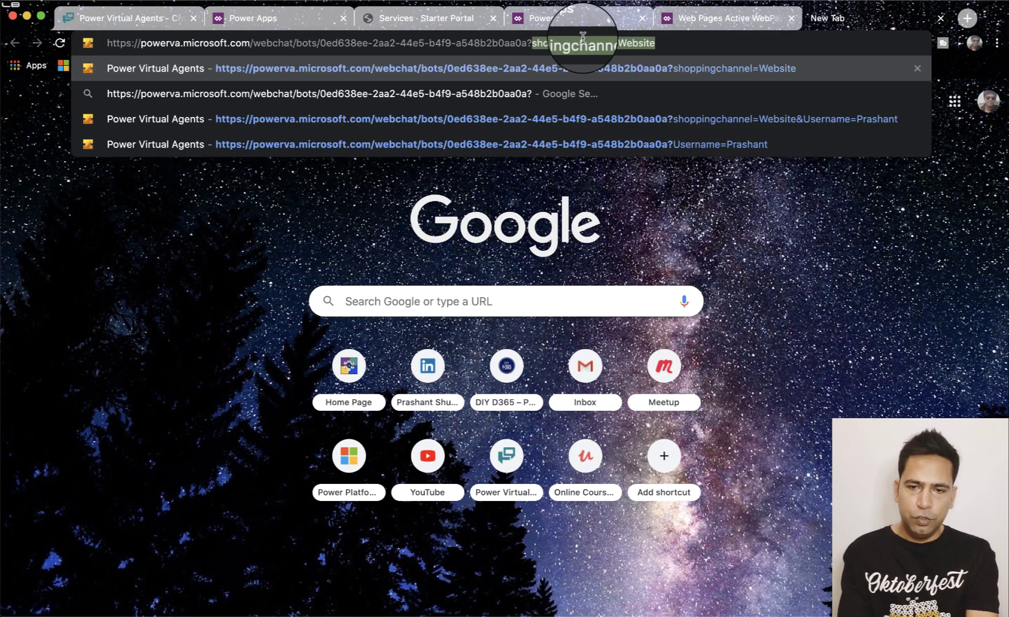
pyautogui.click(671, 39)
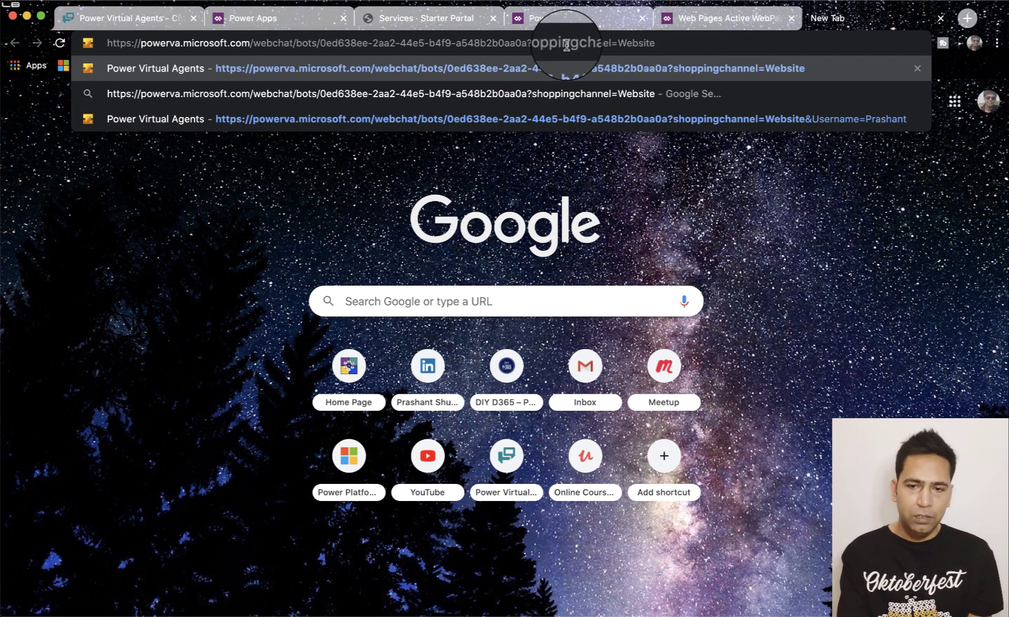
pyautogui.click(135, 18)
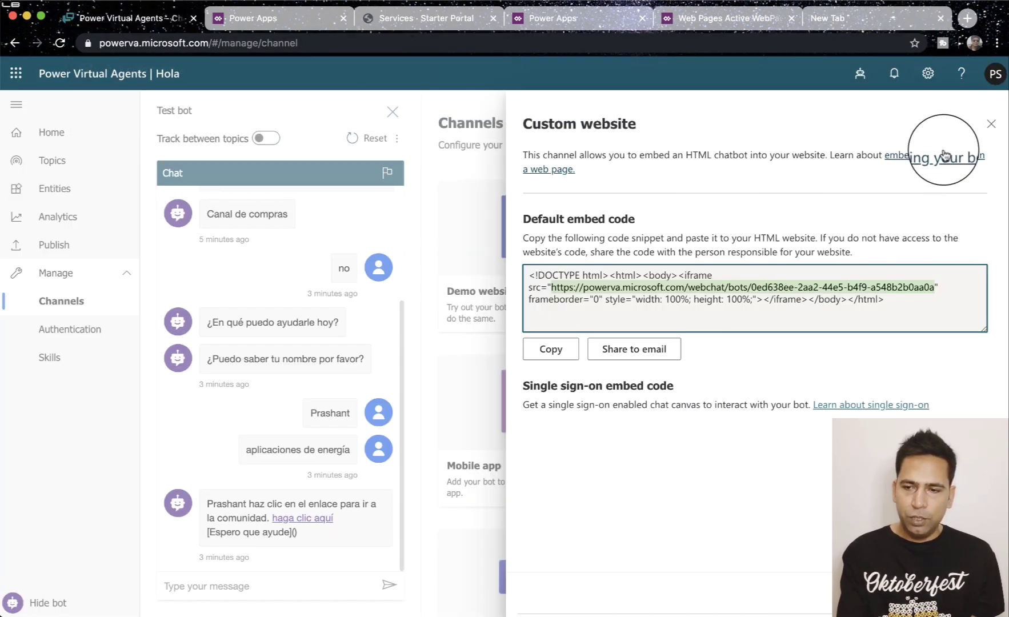
pyautogui.click(991, 123)
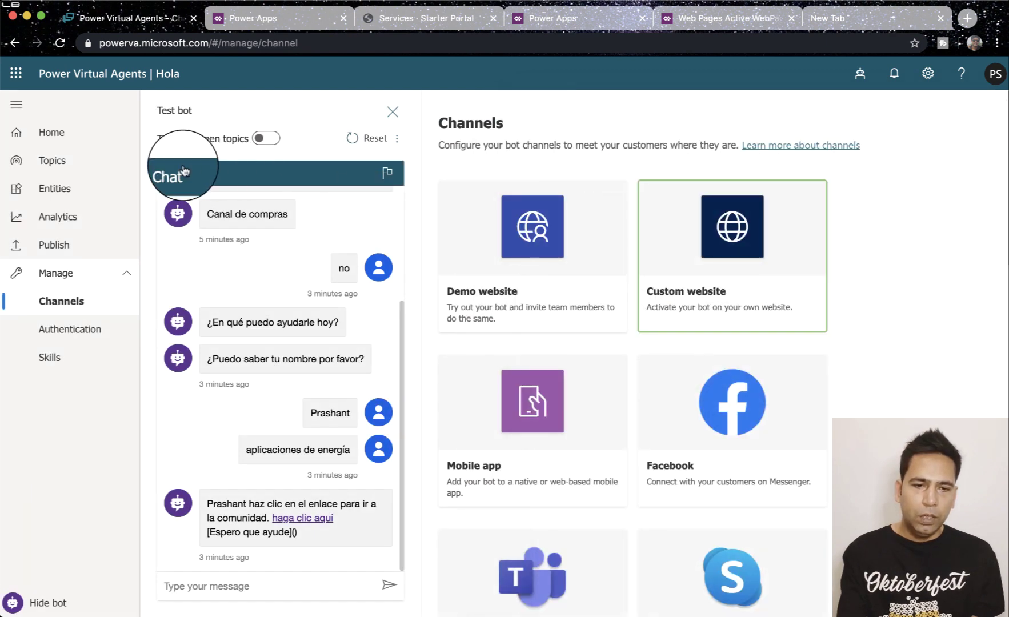
# Step: Open ¿Qué tal? in the authoring canvas, scroll to its Condition nodes, then switch to the new tab
pyautogui.click(66, 161)
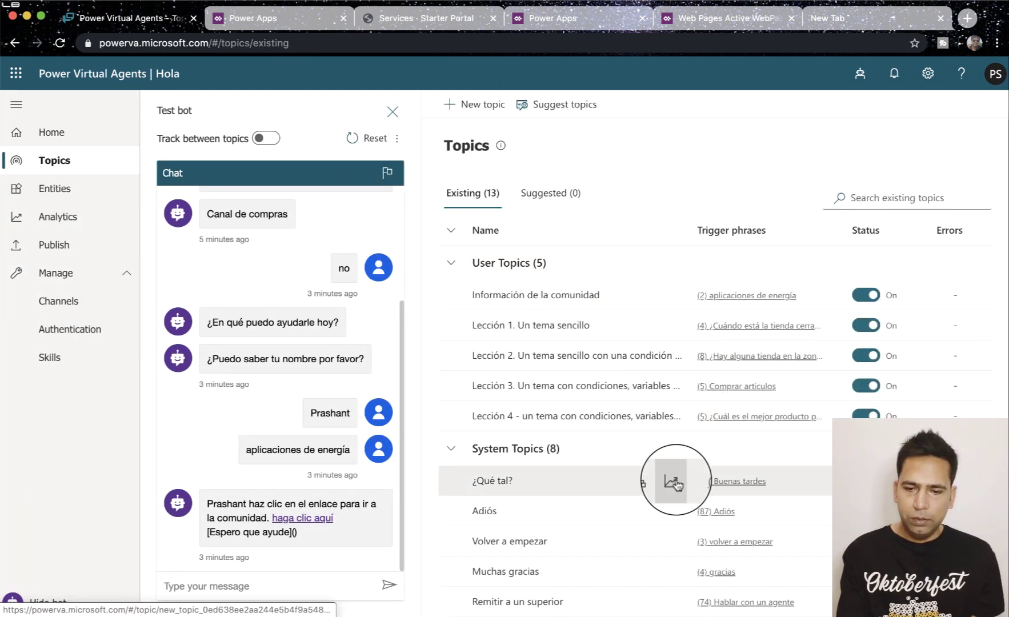
pyautogui.click(667, 483)
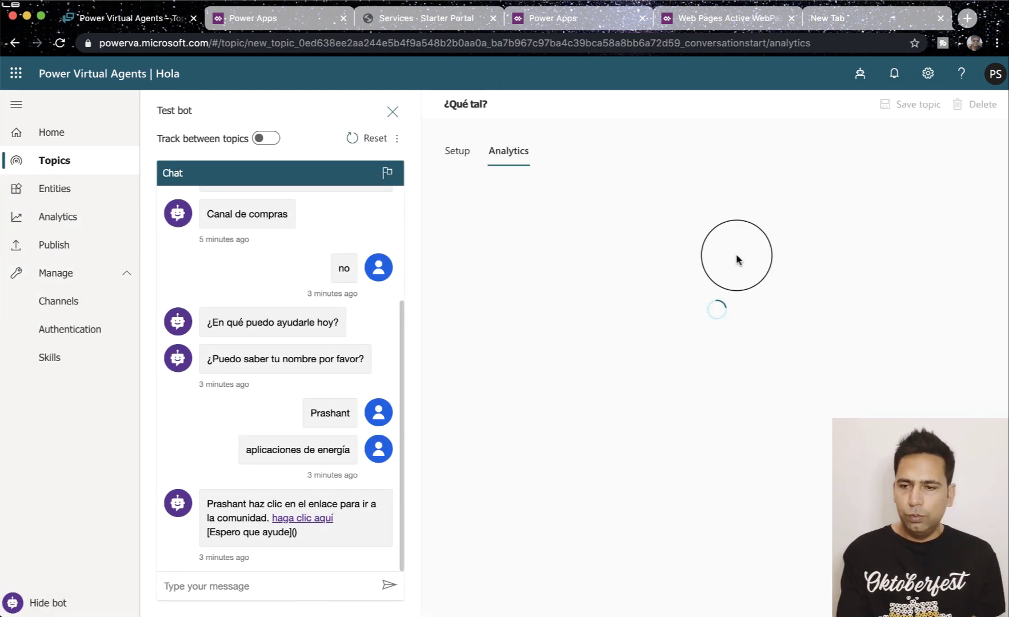
pyautogui.click(447, 142)
pyautogui.click(845, 195)
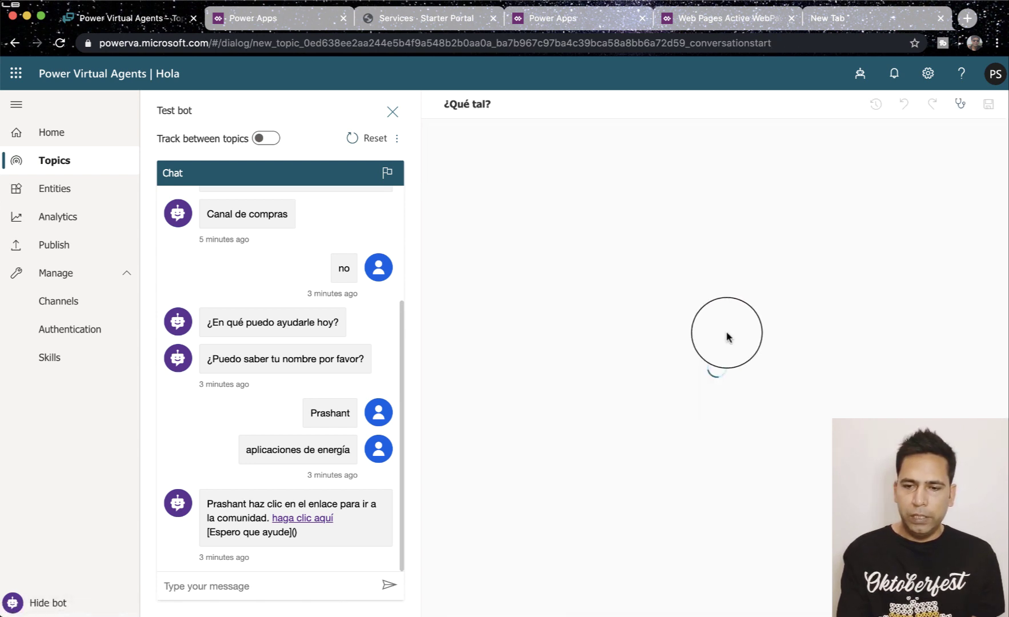
pyautogui.scroll(-5, 727, 332)
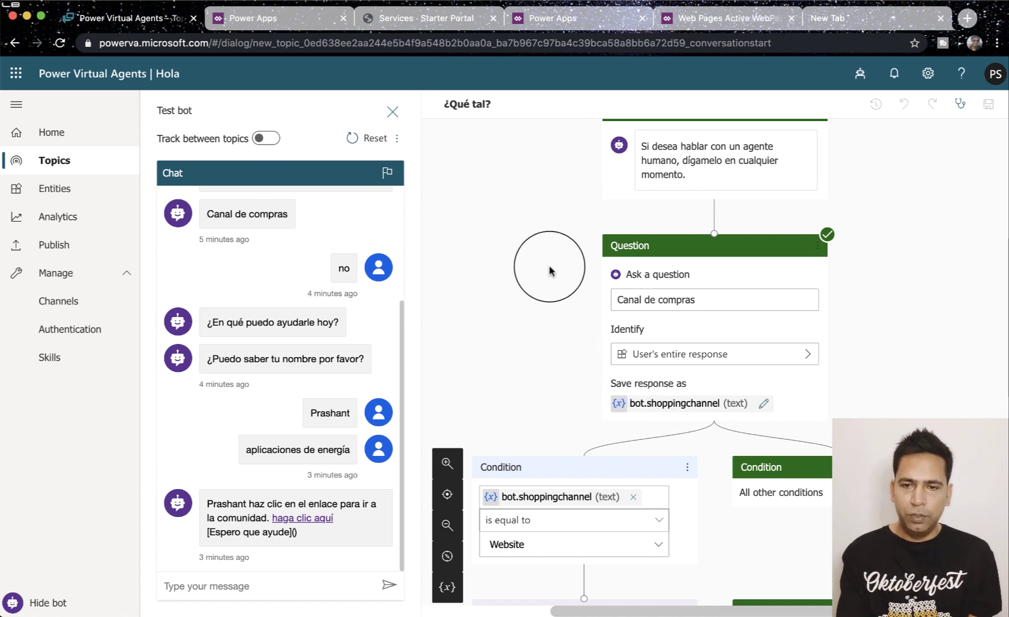
pyautogui.click(846, 19)
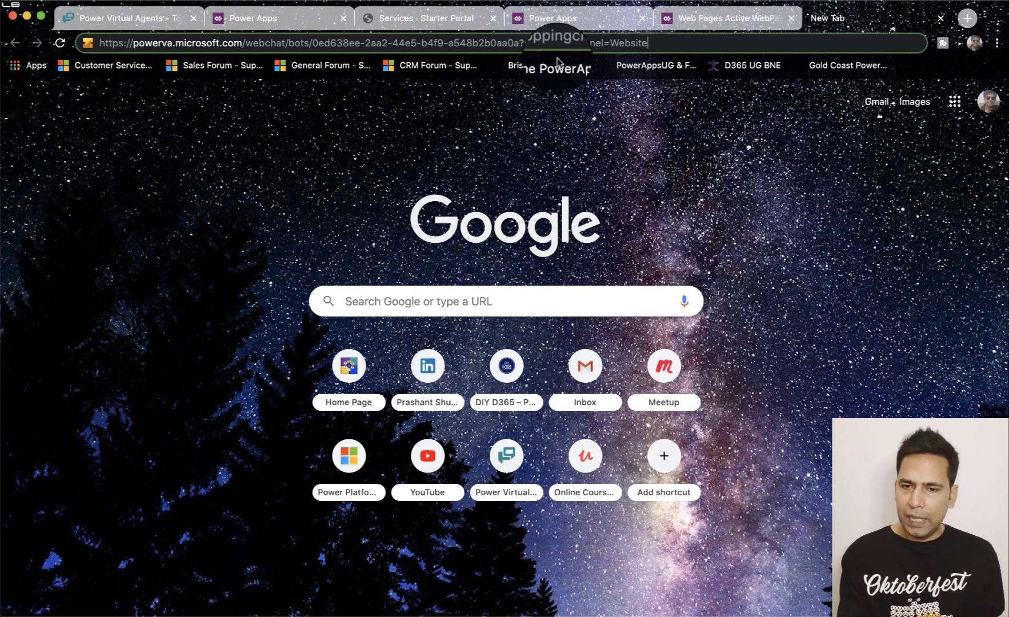
# Step: Reload the web chat with the Username URL parameter and greet the bot with 'hola'
pyautogui.click(674, 47)
pyautogui.write('&')
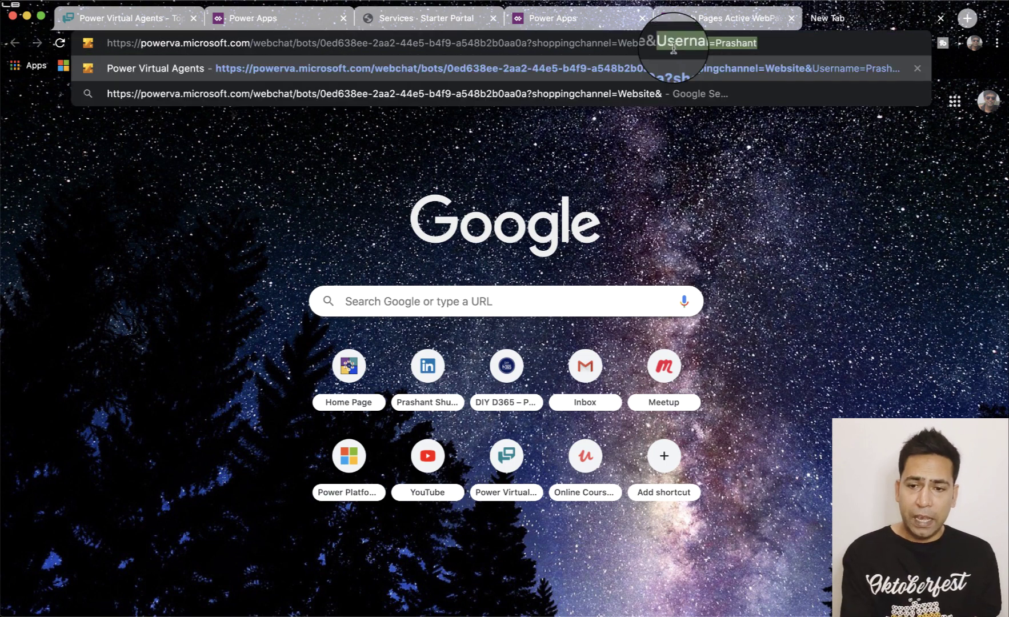
pyautogui.click(768, 43)
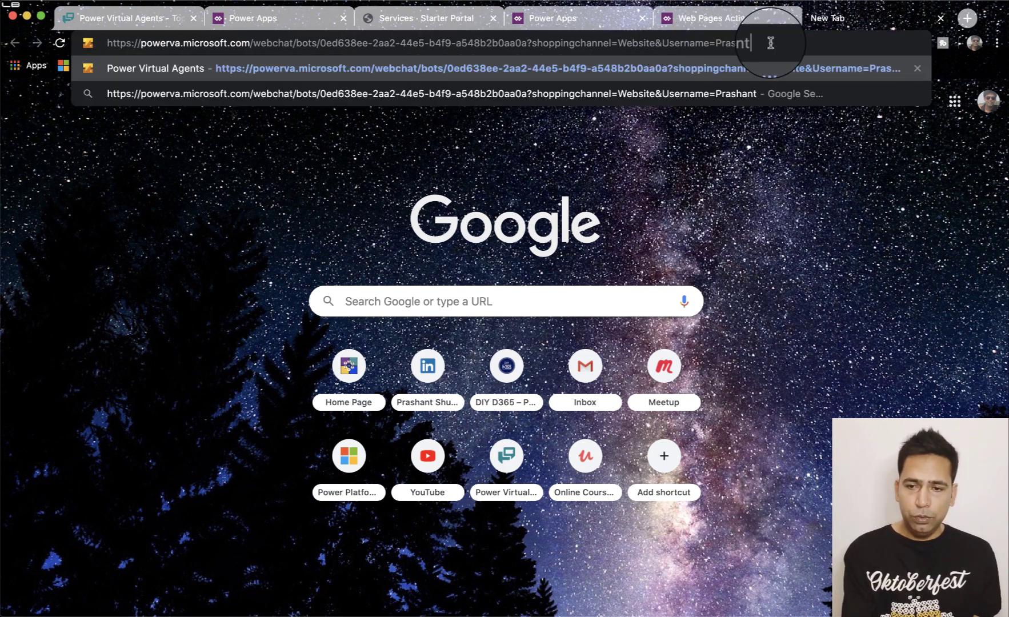
pyautogui.press('Return')
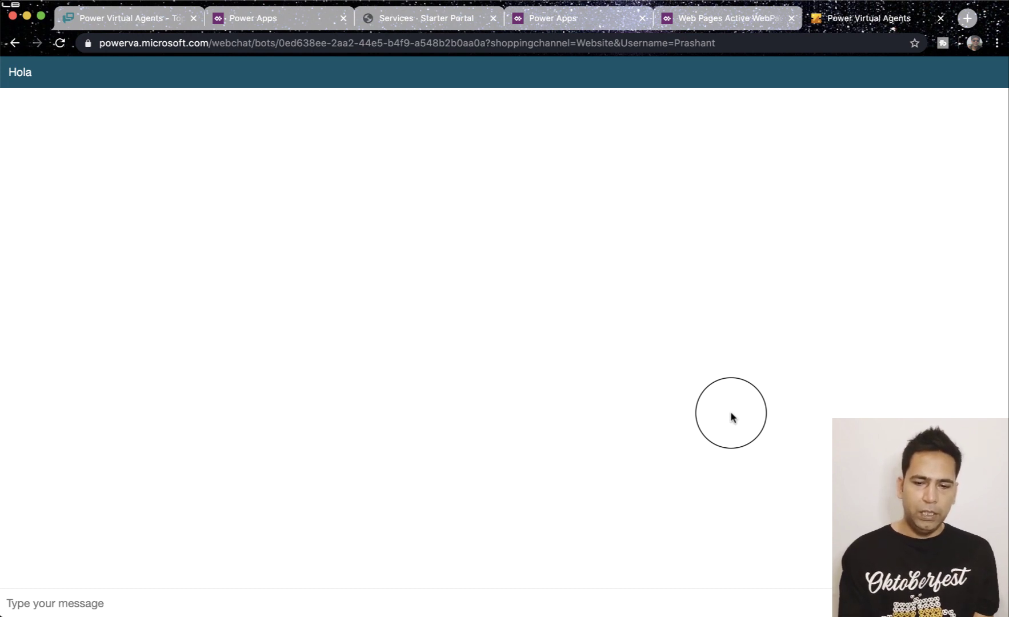
pyautogui.click(406, 606)
pyautogui.write('hola')
pyautogui.press('Return')
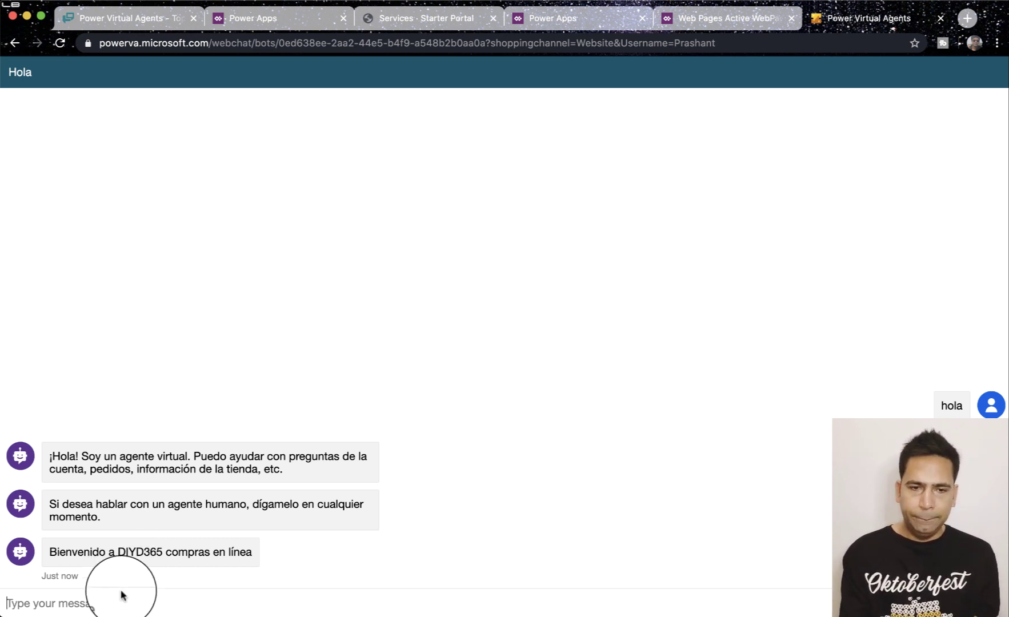
# Step: Copy the 'aplicaciones de energía' trigger phrase from Información de la comunidad and send it in web chat
pyautogui.click(141, 27)
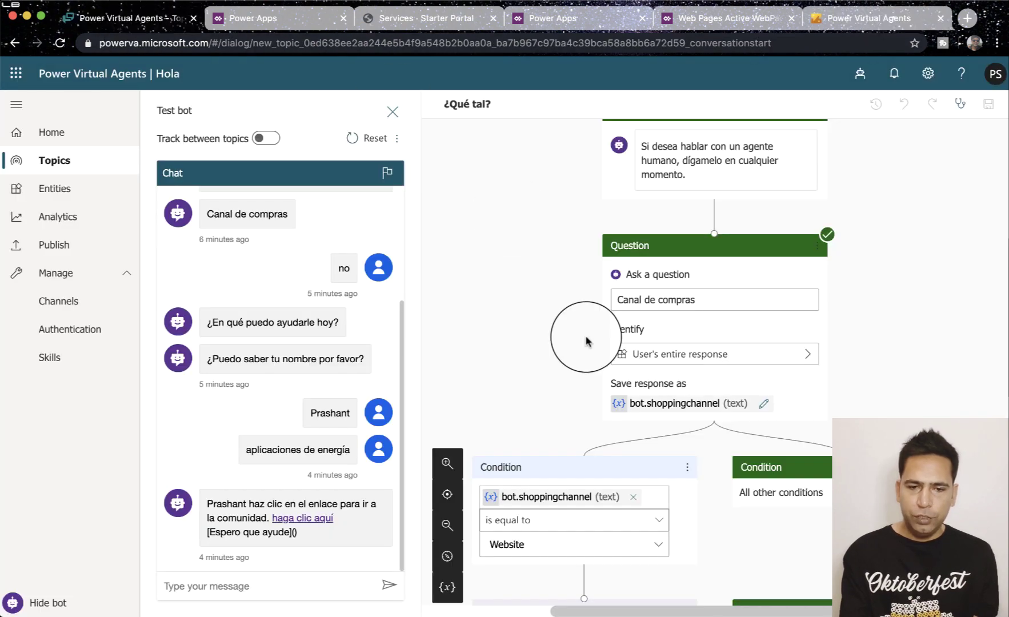
pyautogui.click(104, 168)
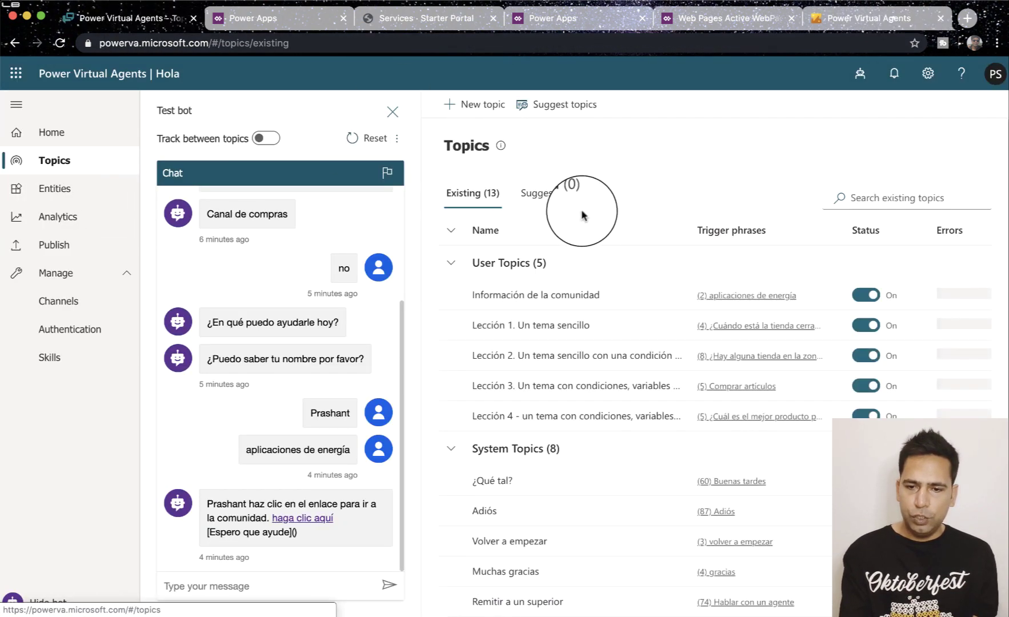
pyautogui.click(537, 294)
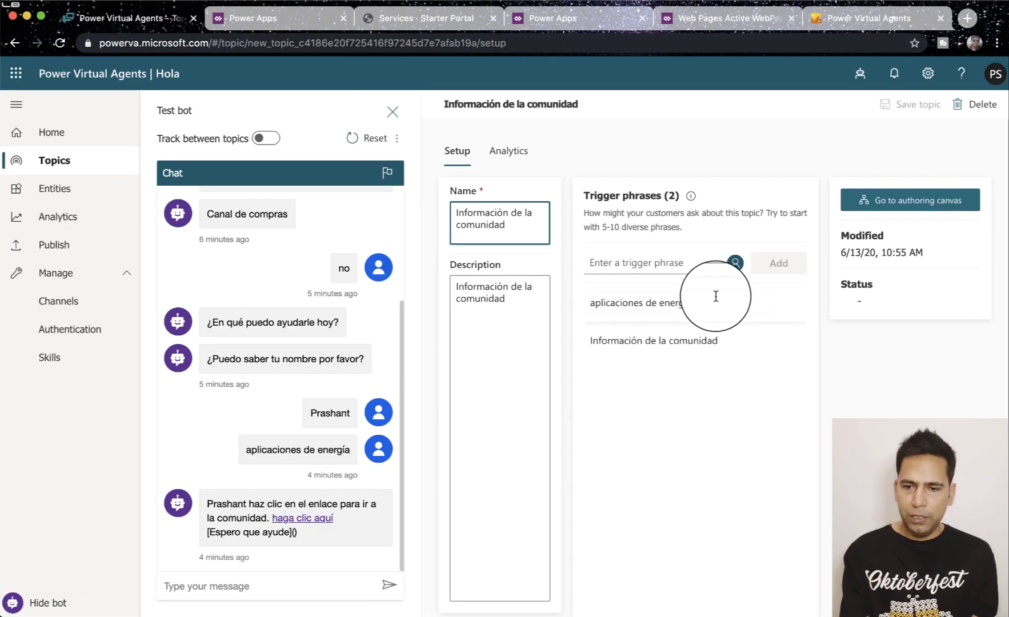
pyautogui.click(712, 306)
pyautogui.press('super+a')
pyautogui.press('super+c')
pyautogui.click(874, 19)
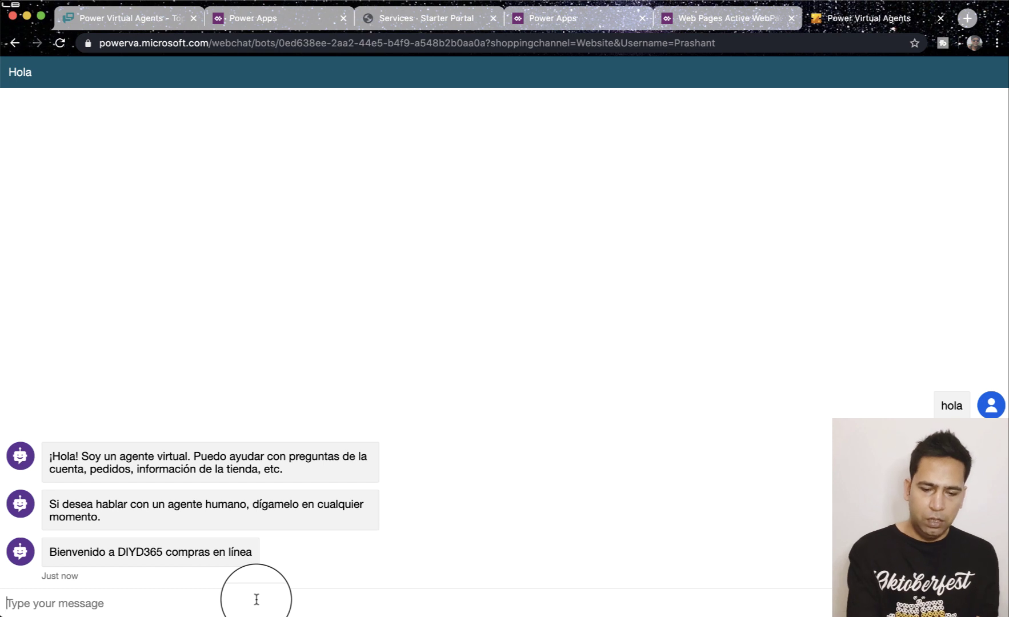
pyautogui.press('super+v')
pyautogui.press('Return')
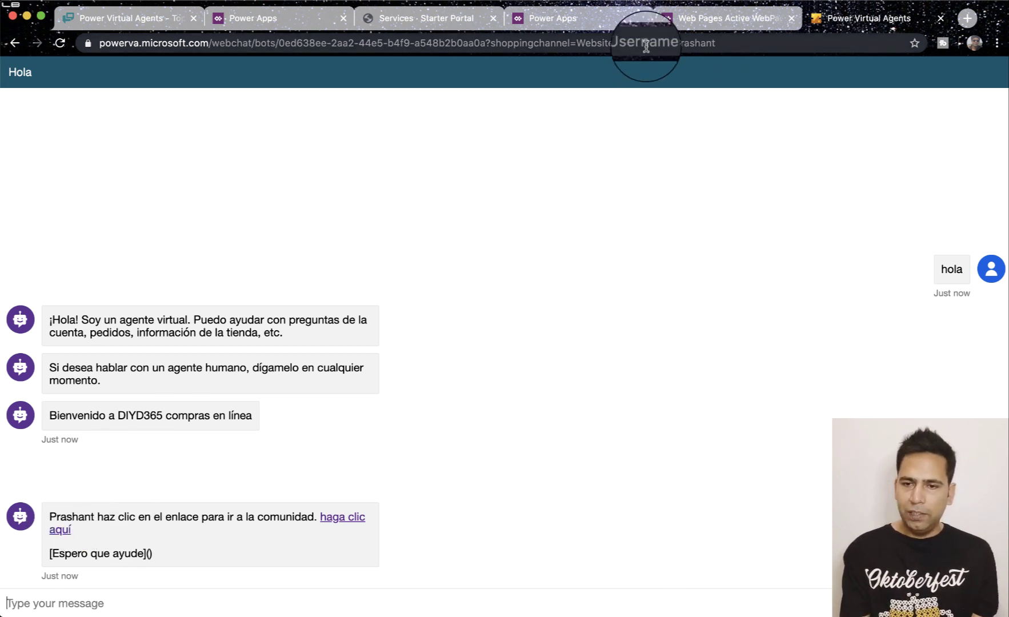
pyautogui.click(734, 43)
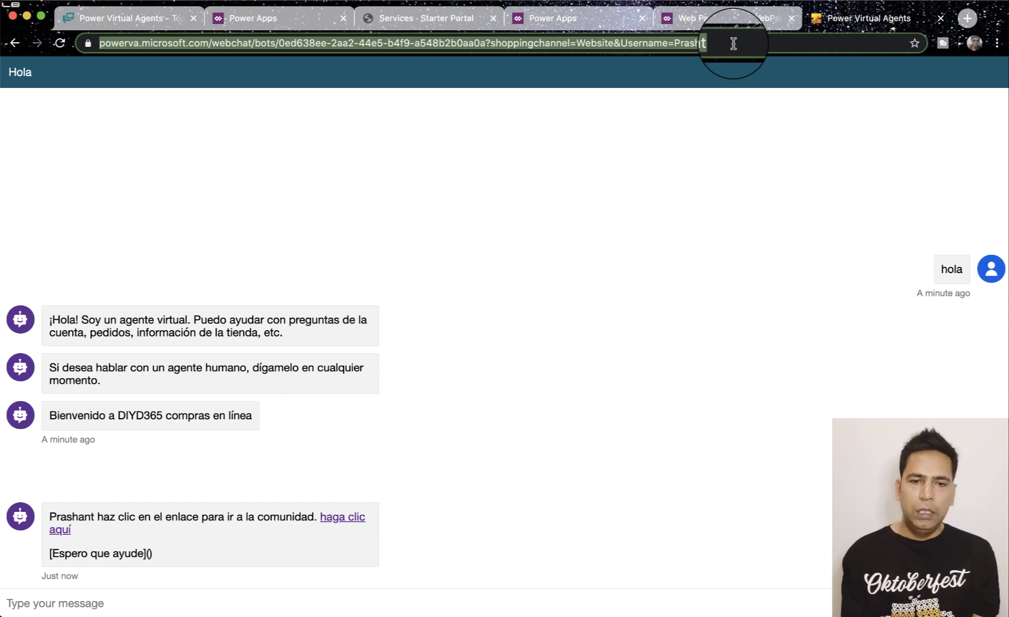
# Step: Publish and confirm the Hola bot's latest content, then go to the Power Apps home page
pyautogui.click(137, 18)
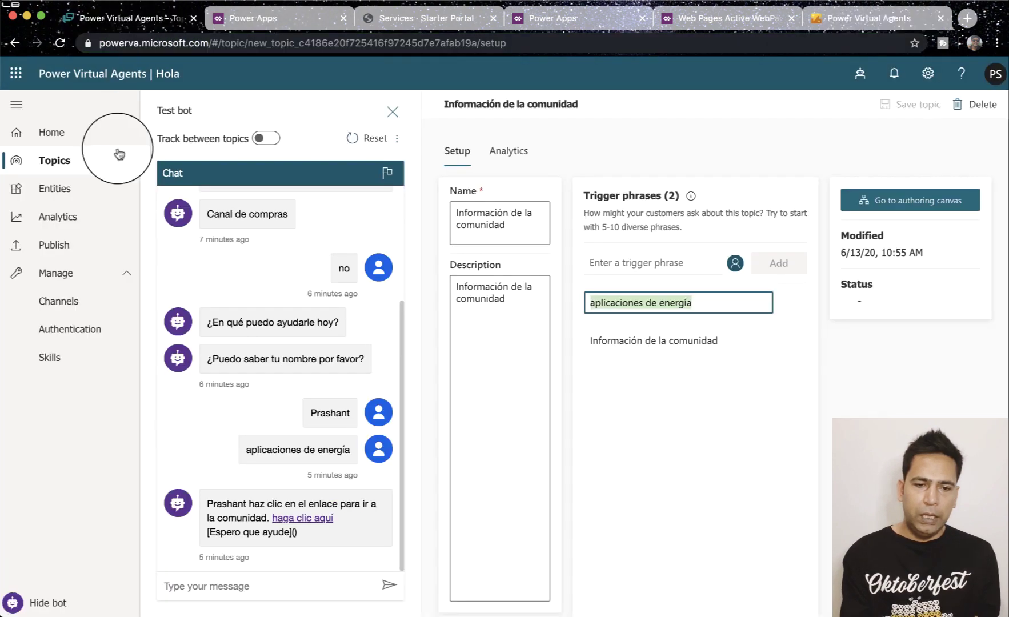
pyautogui.click(54, 245)
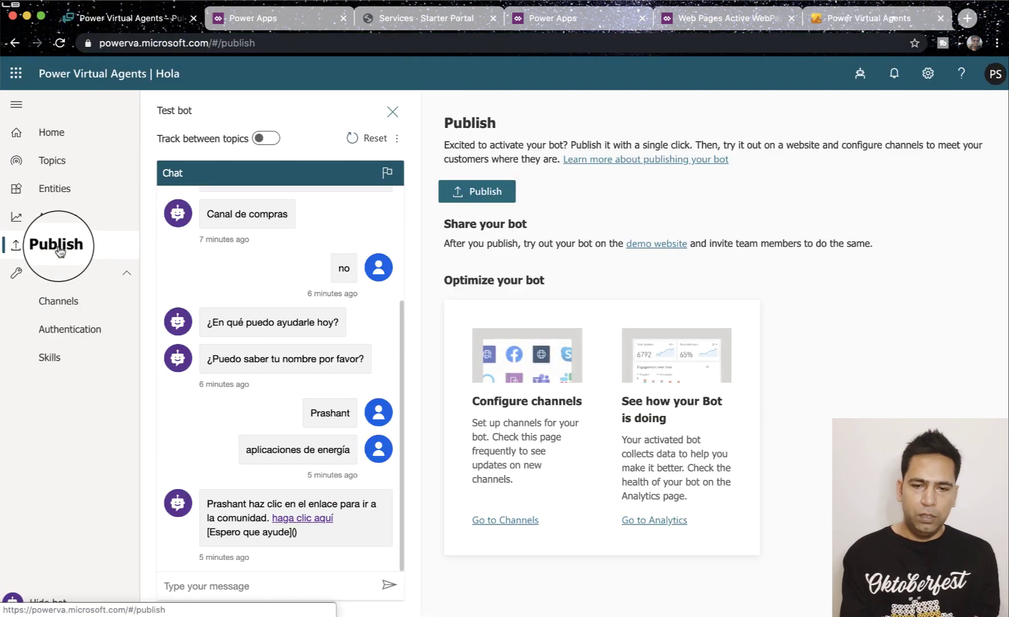
pyautogui.click(475, 195)
pyautogui.click(495, 356)
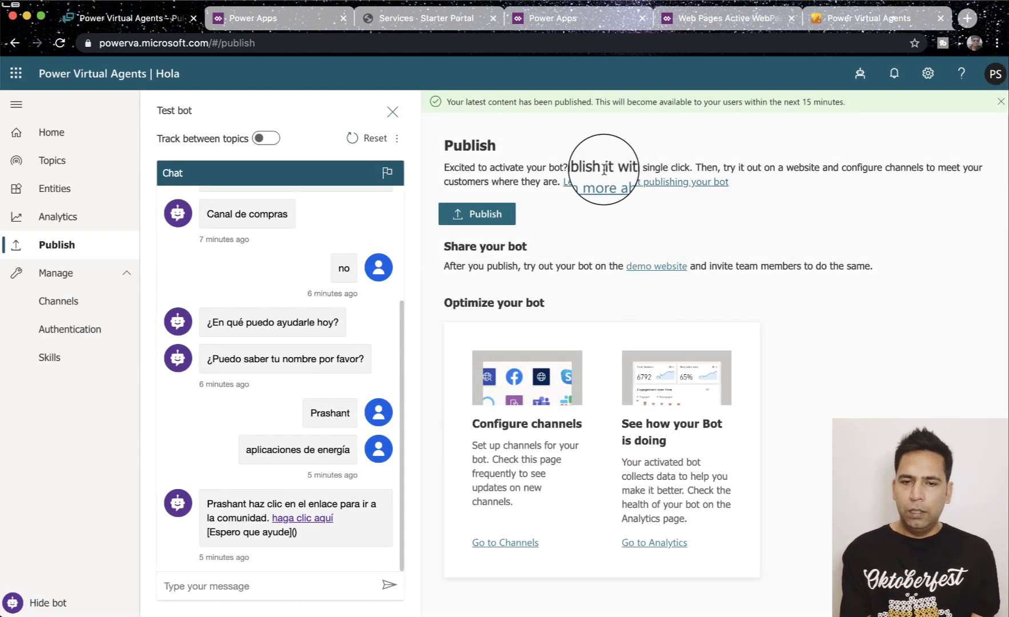
pyautogui.click(559, 23)
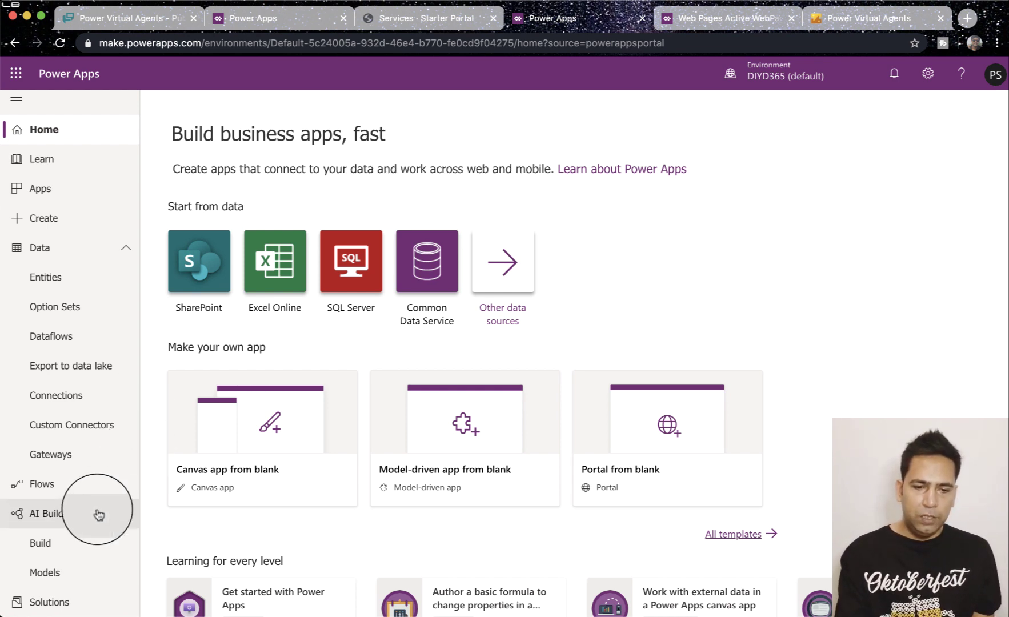
# Step: Create a new solution 'Language bot' with DIYD365 Power Stars as publisher
pyautogui.click(60, 609)
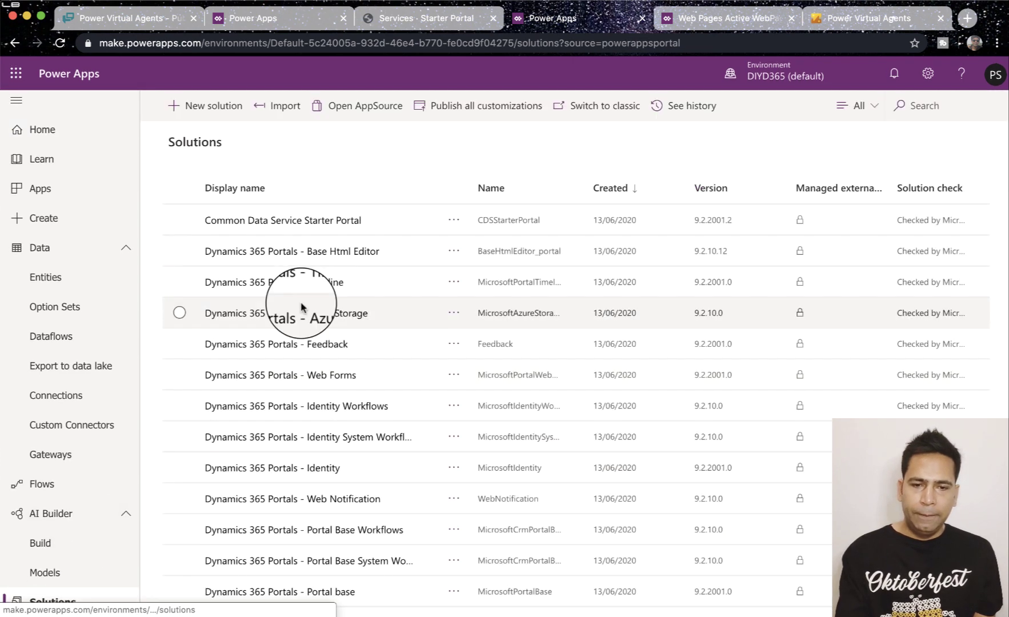
pyautogui.click(214, 106)
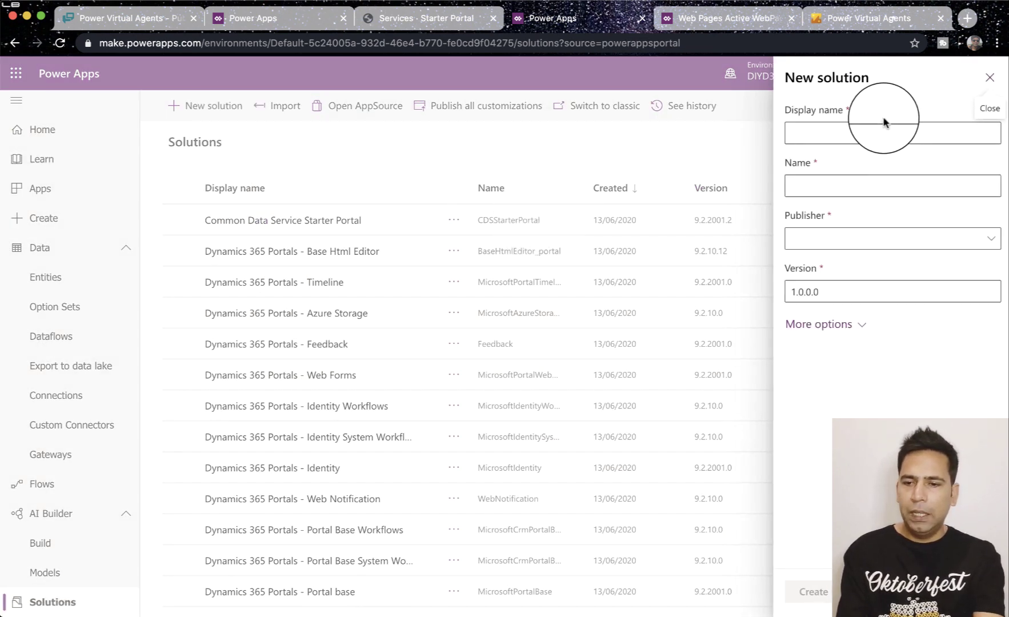
pyautogui.click(863, 134)
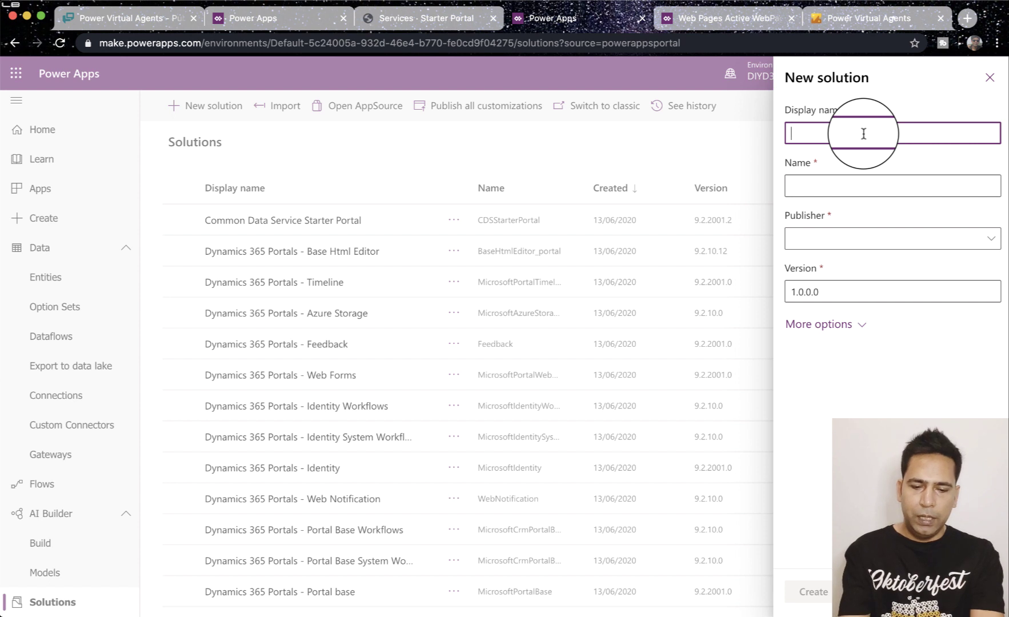
pyautogui.write('Langug')
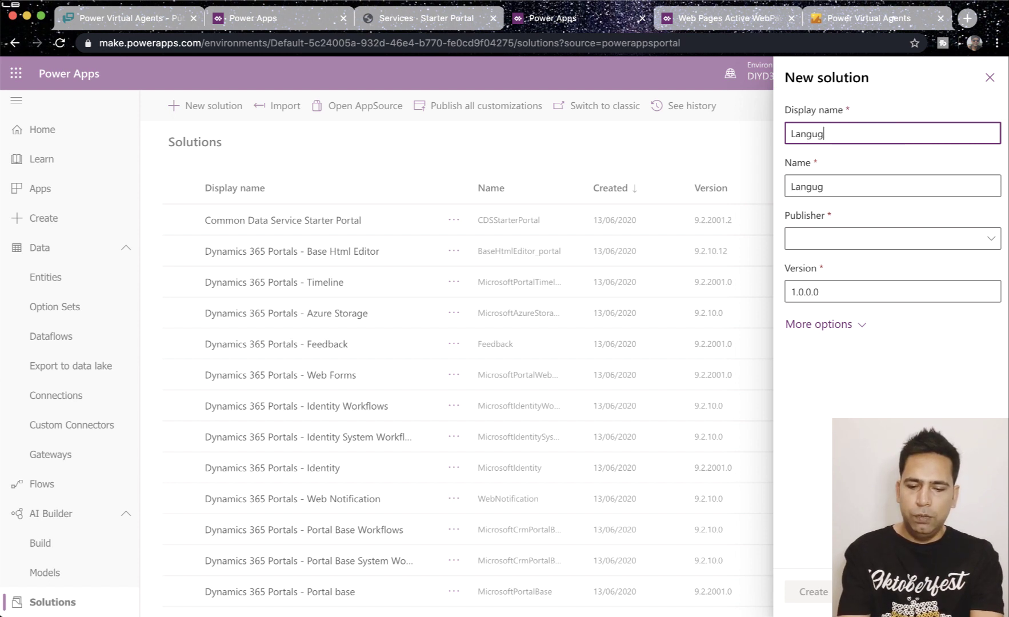
pyautogui.press('BackSpace')
pyautogui.write('age b')
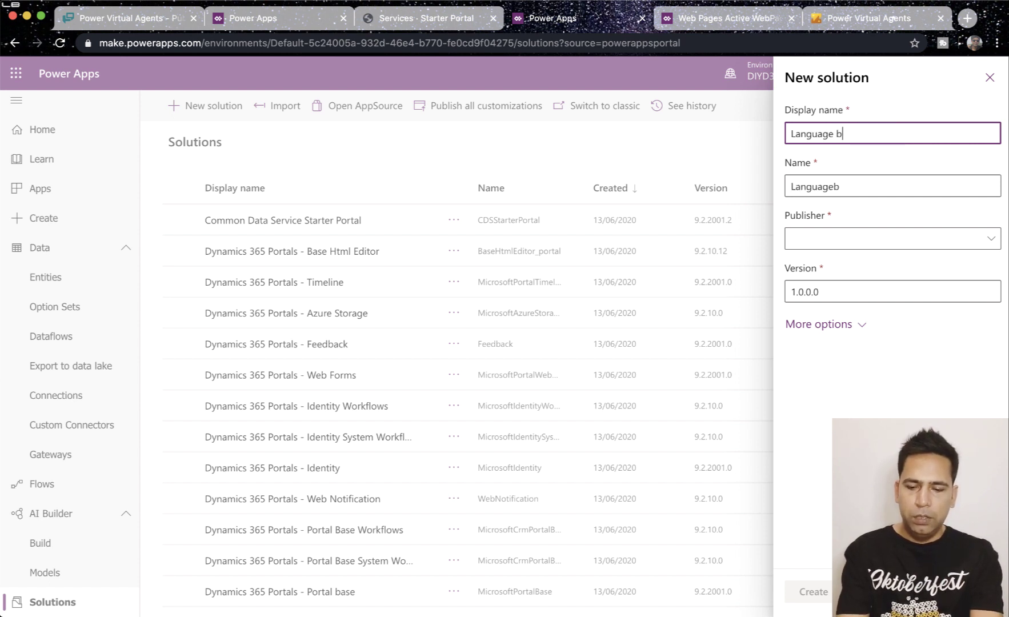
pyautogui.write('ot')
pyautogui.click(865, 245)
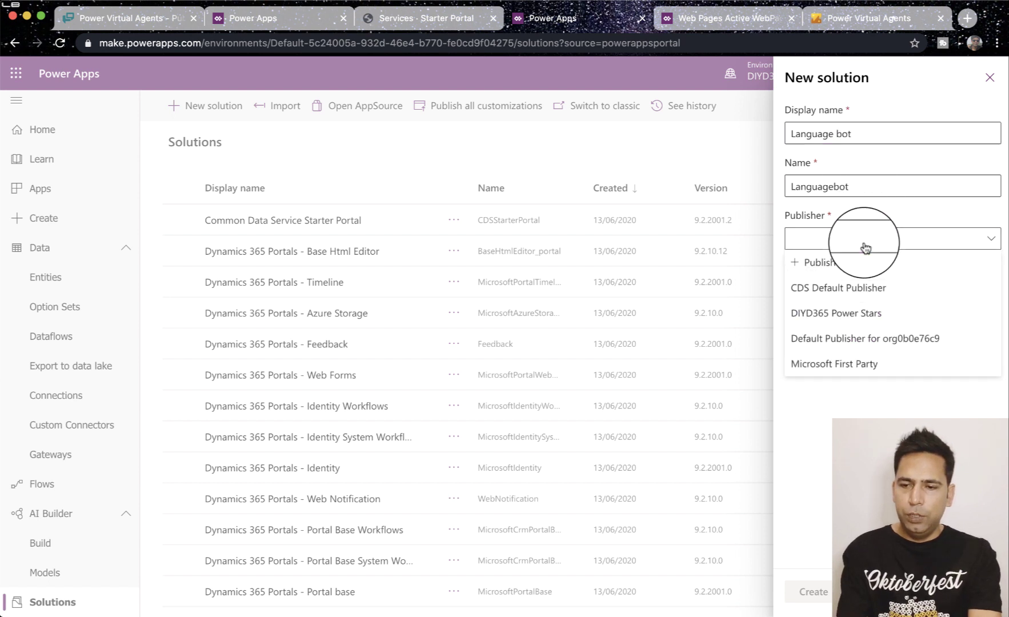
pyautogui.click(856, 319)
pyautogui.click(816, 593)
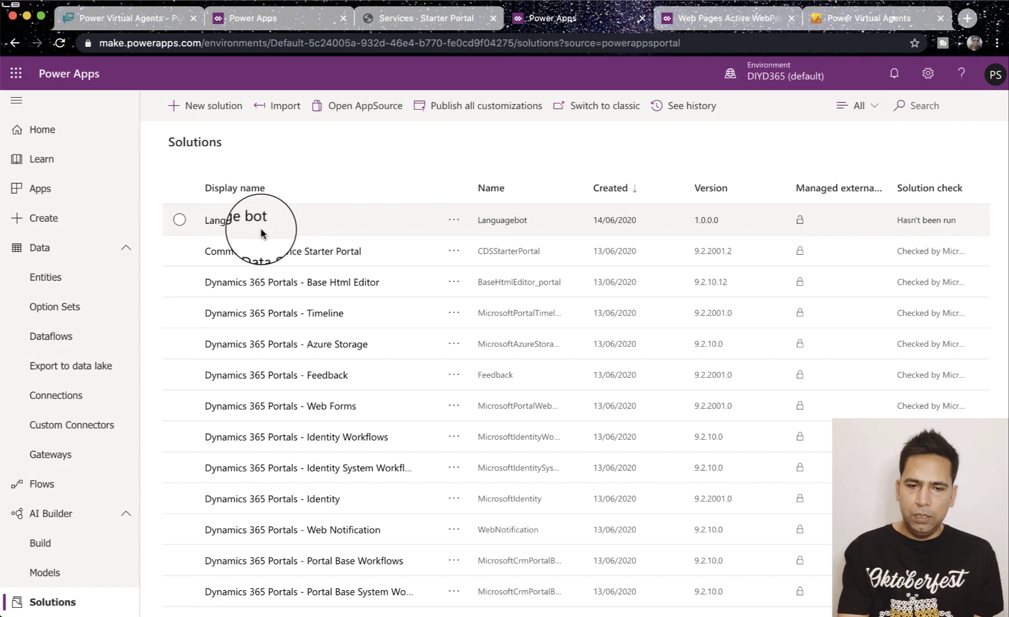
# Step: Add only the Hola chatbot to Language bot through Add existing > Chatbot
pyautogui.click(235, 222)
pyautogui.click(235, 222)
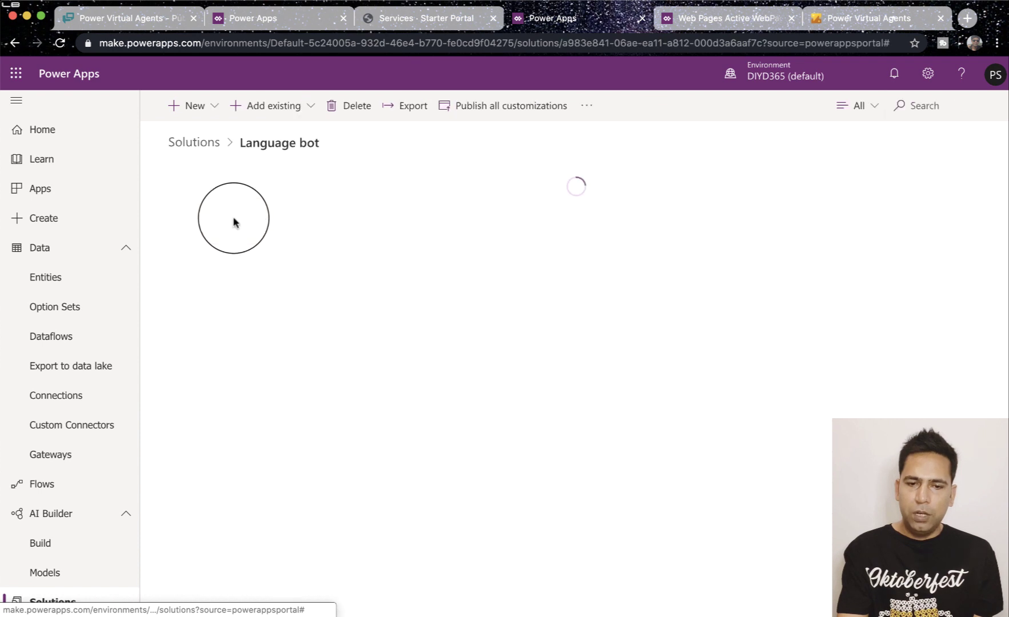
pyautogui.click(297, 116)
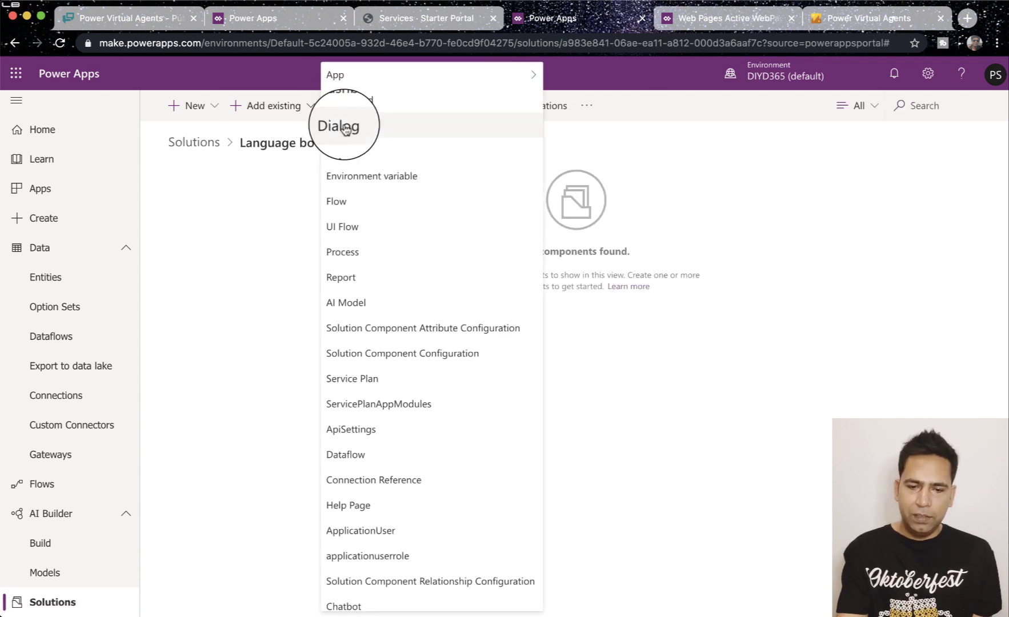
pyautogui.scroll(-1, 432, 418)
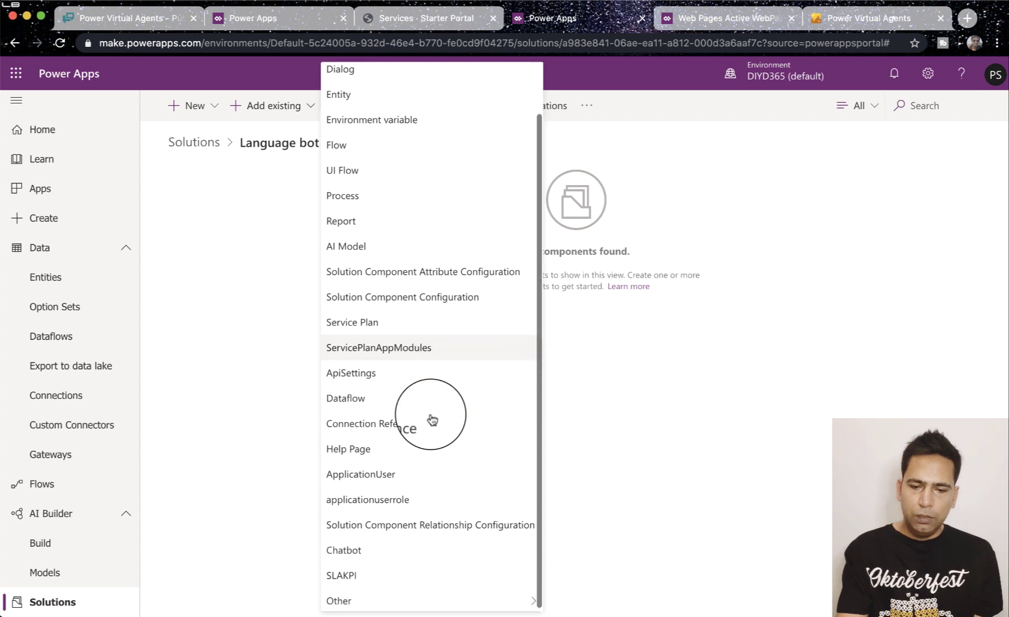
pyautogui.click(358, 555)
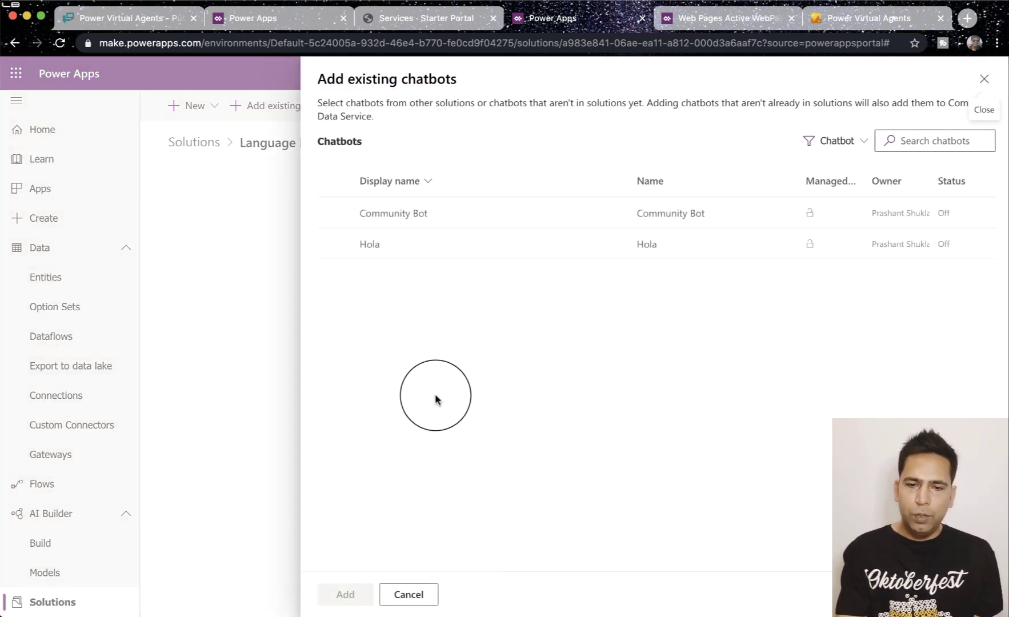
pyautogui.click(436, 238)
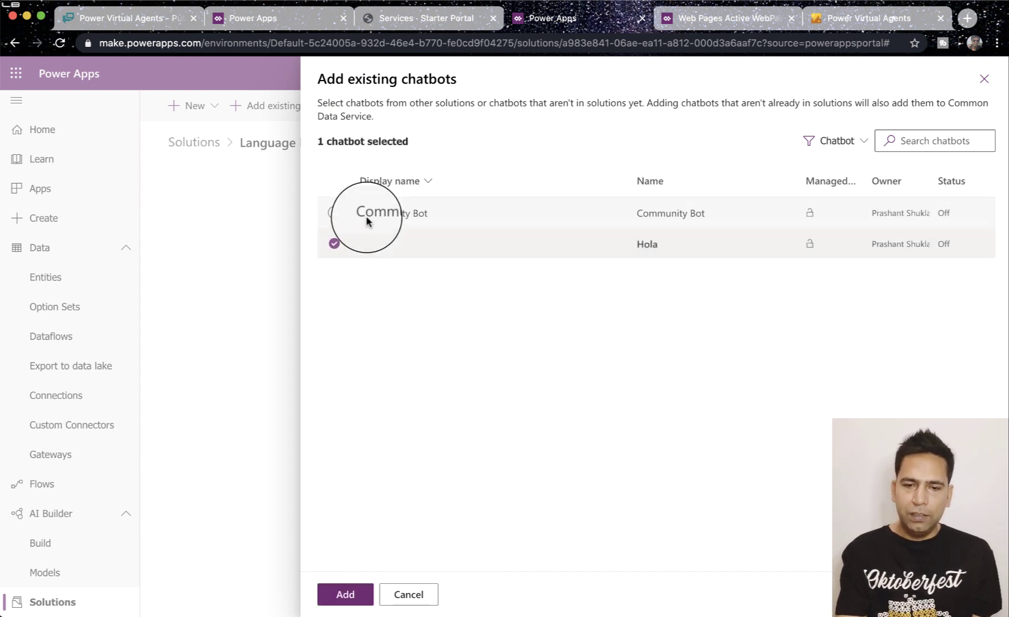
pyautogui.click(333, 213)
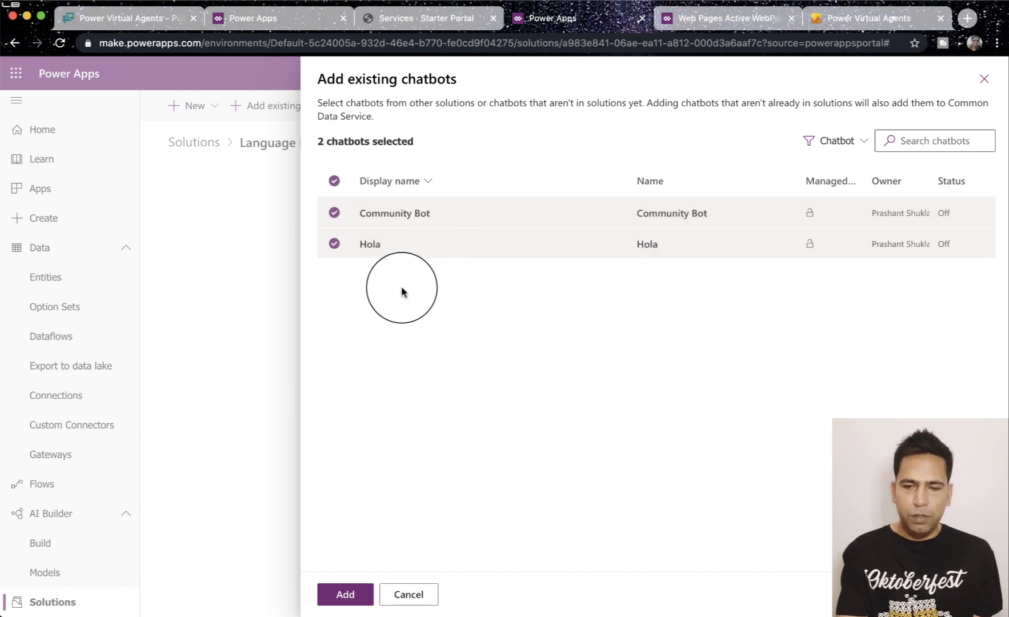
pyautogui.click(334, 213)
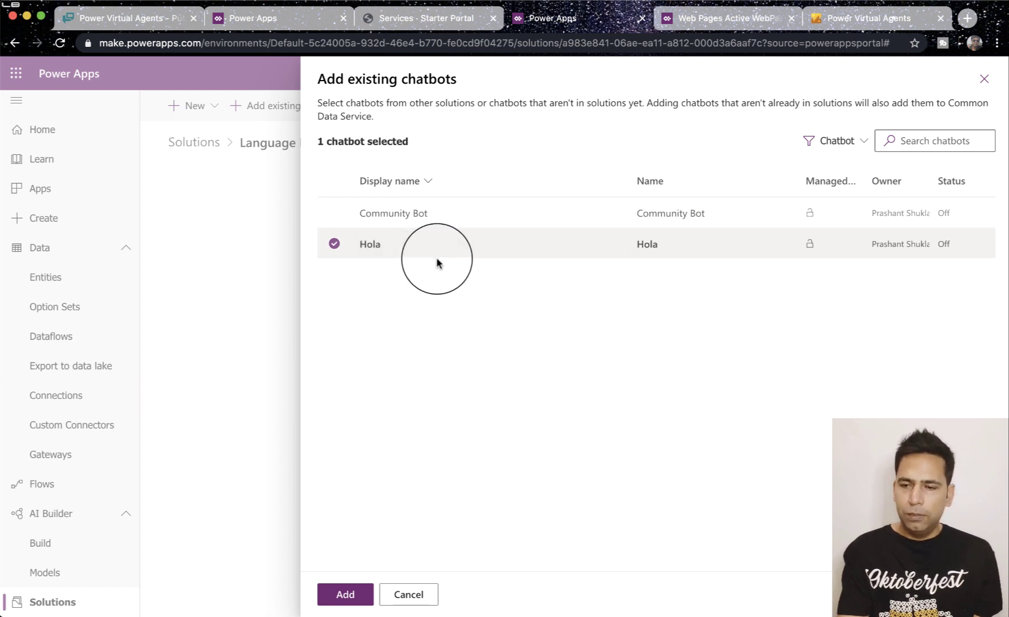
pyautogui.click(345, 594)
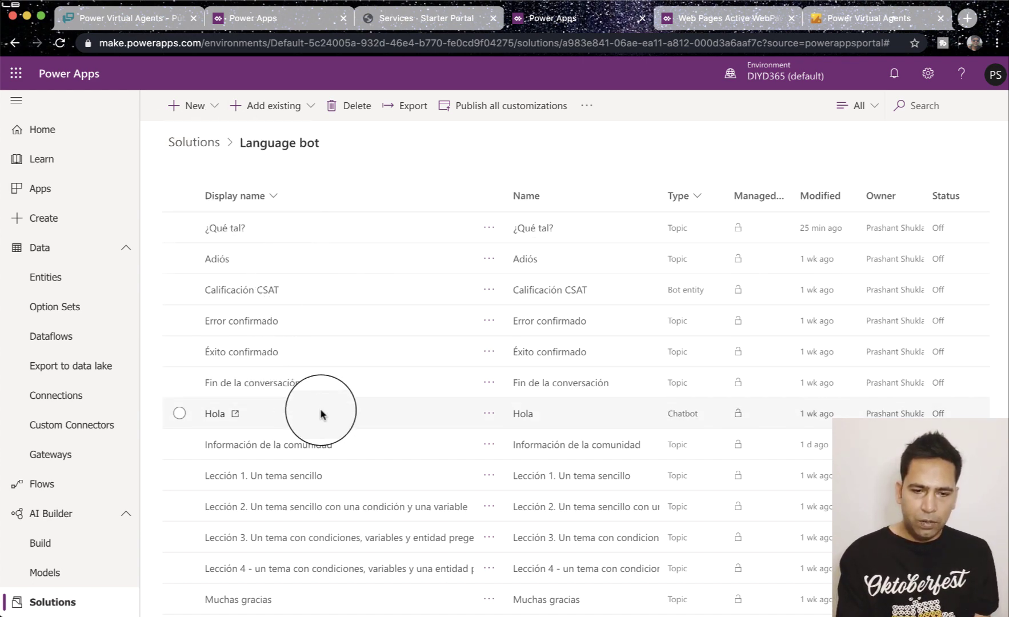
pyautogui.scroll(-1, 322, 414)
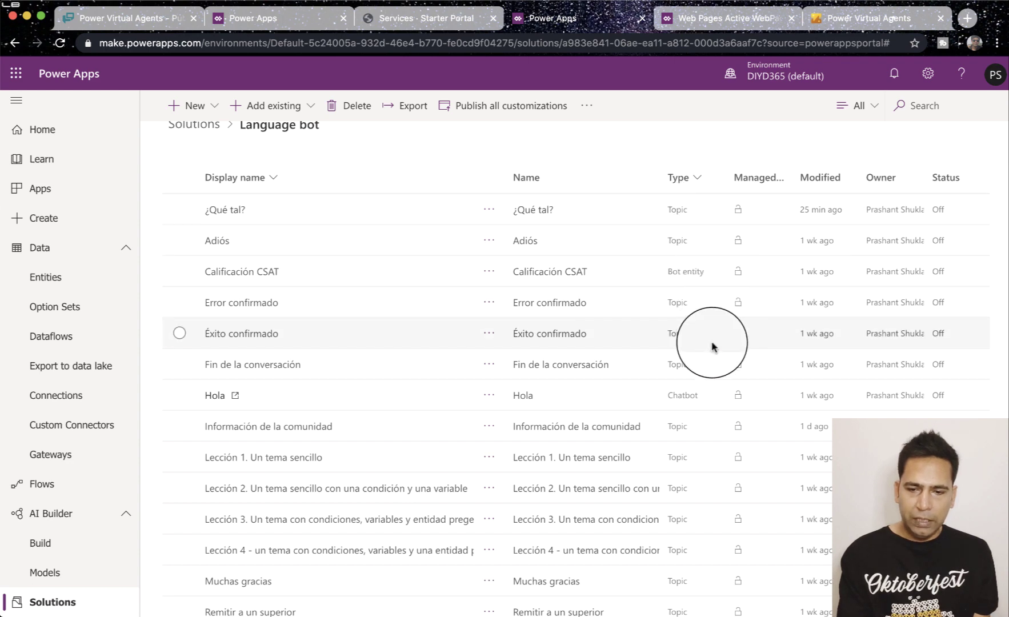
pyautogui.scroll(-3, 692, 518)
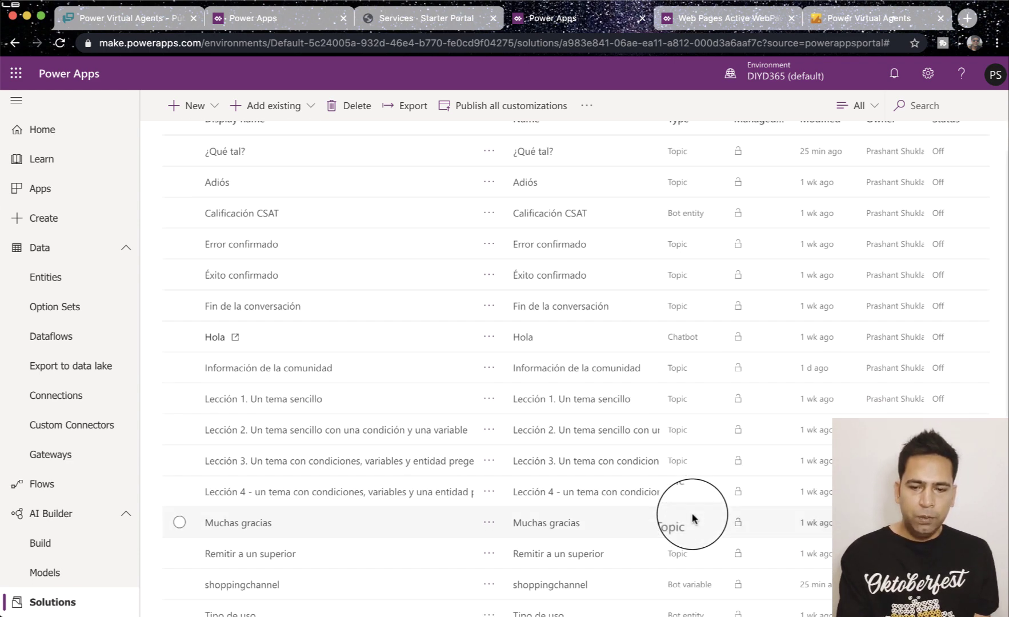
pyautogui.scroll(-1, 692, 519)
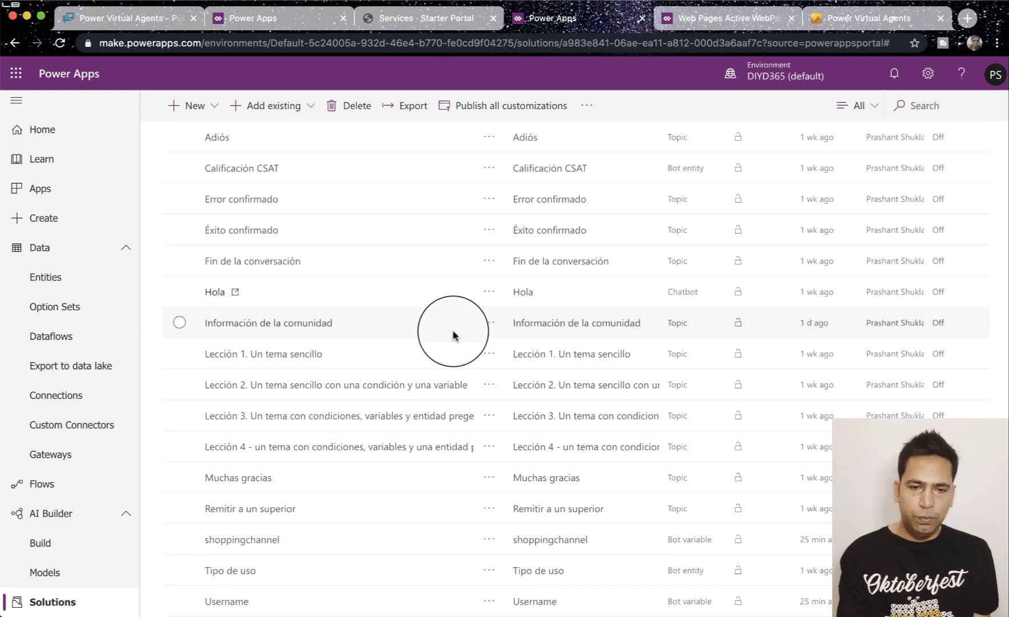
pyautogui.scroll(5, 452, 334)
pyautogui.click(197, 143)
pyautogui.click(304, 217)
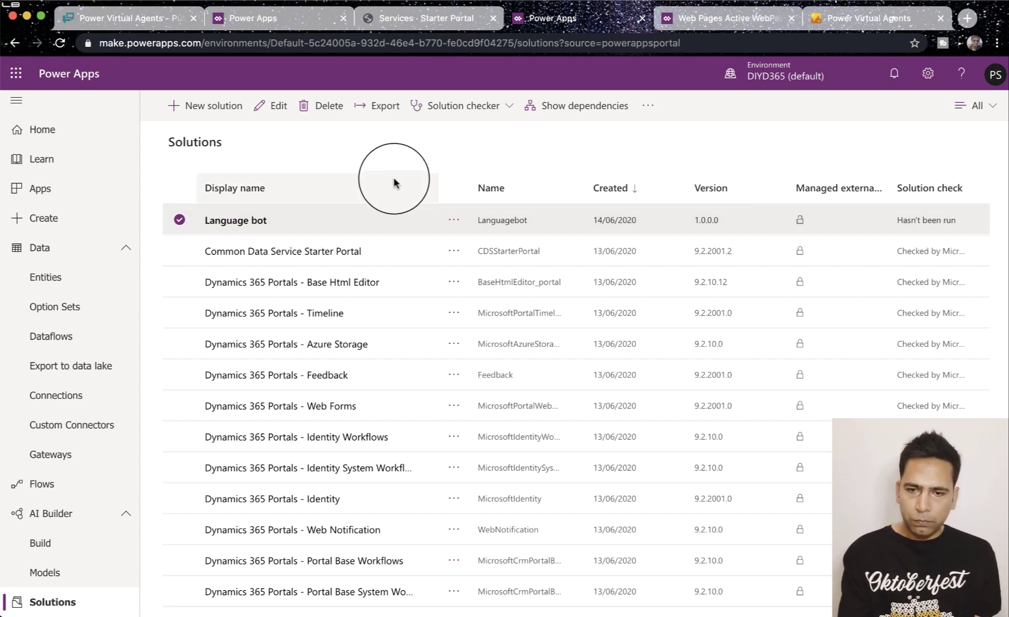
pyautogui.click(248, 223)
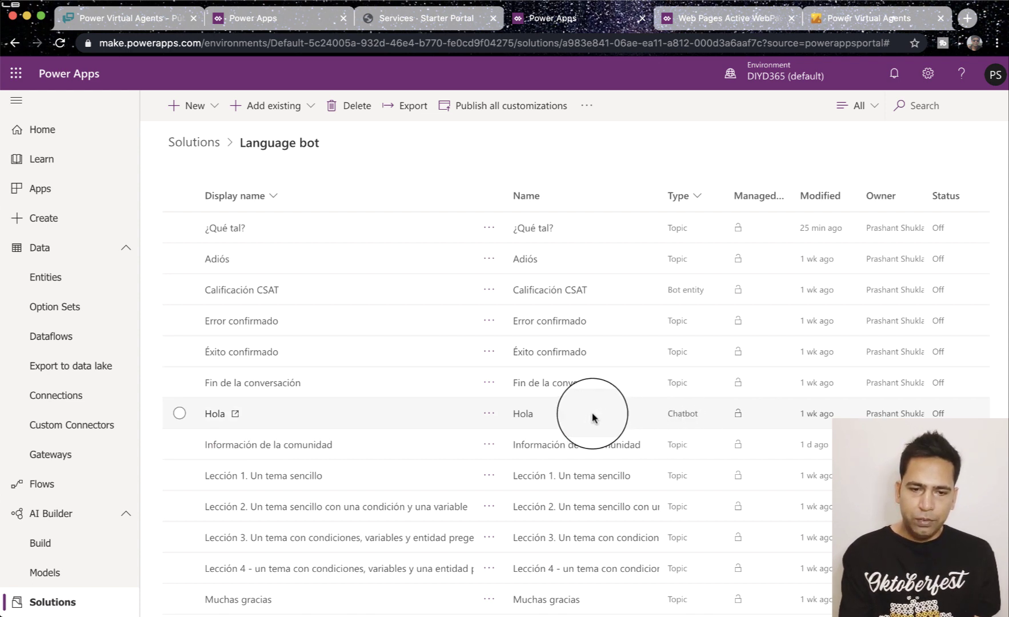
# Step: Open the Hola chatbot link from the solution in Power Virtual Agents
pyautogui.click(217, 419)
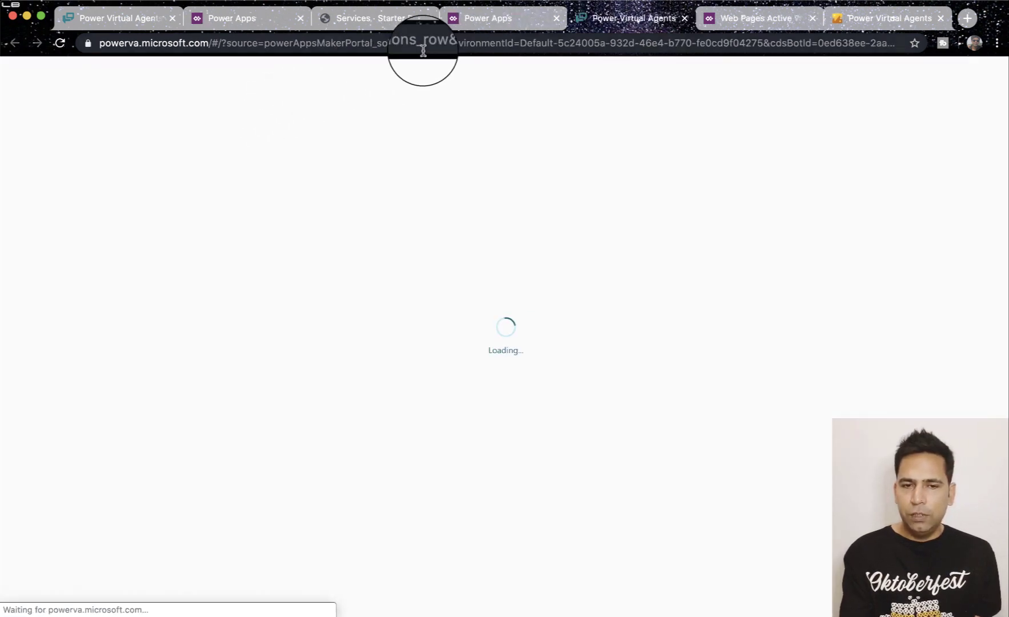